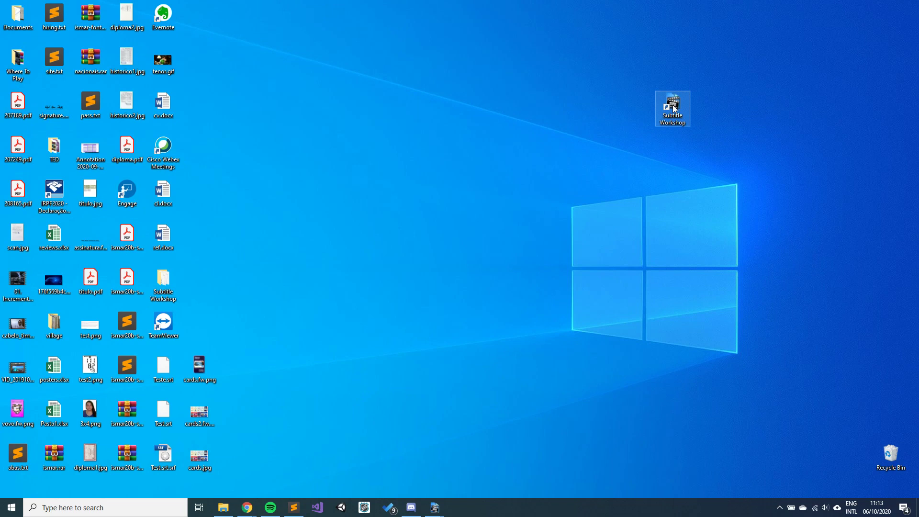
Step: Launch Subtitle Workshop from its desktop shortcut
double_click(674, 108)
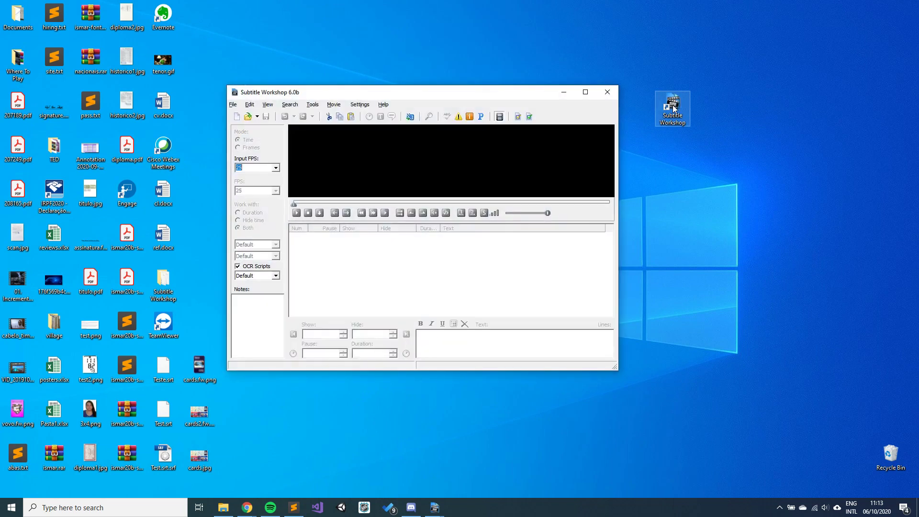
Step: Maximize the Subtitle Workshop 6.0b window and show the File menu
click(585, 93)
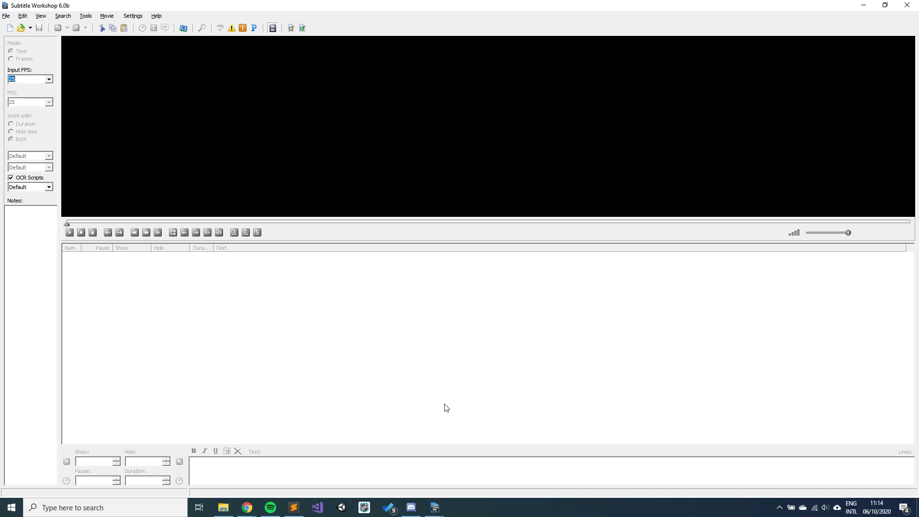
click(6, 17)
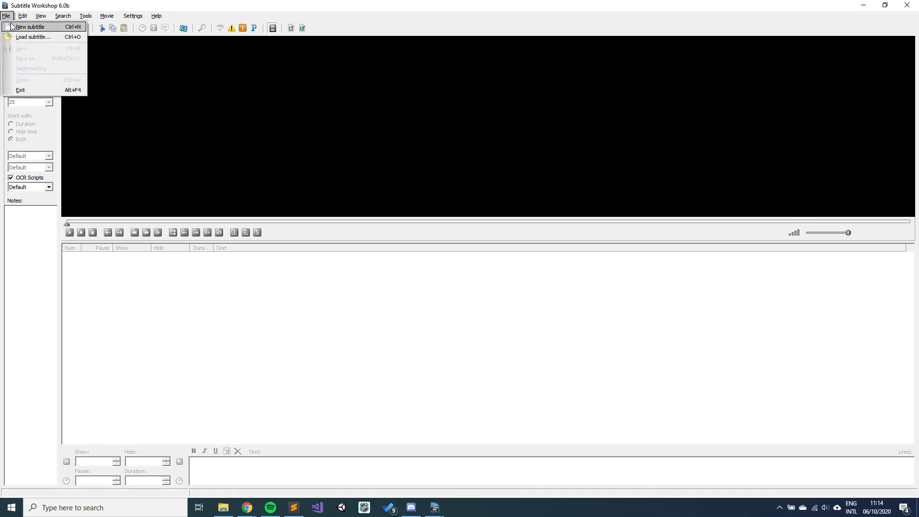
Step: Create a new subtitle file with one empty row, previewing then dismissing the Save as format dialog
click(12, 27)
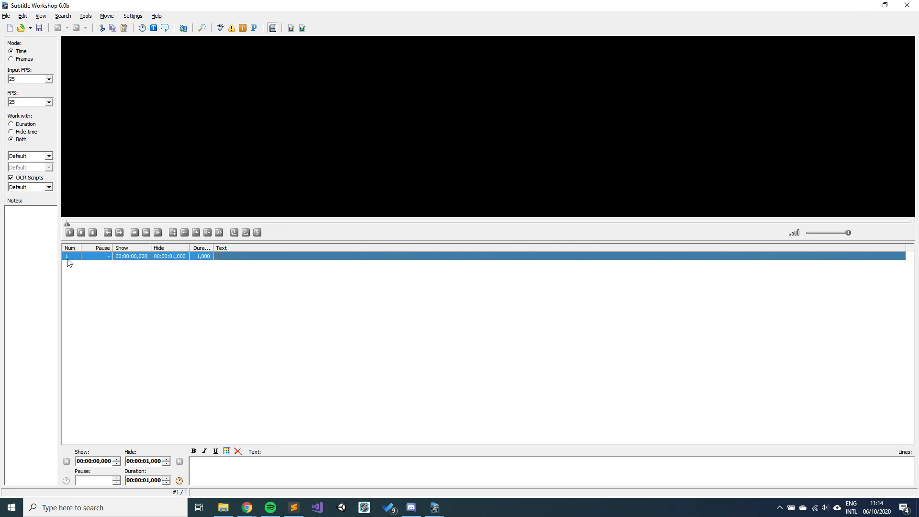
mouse_move(68, 260)
key(ctrl+shift+s)
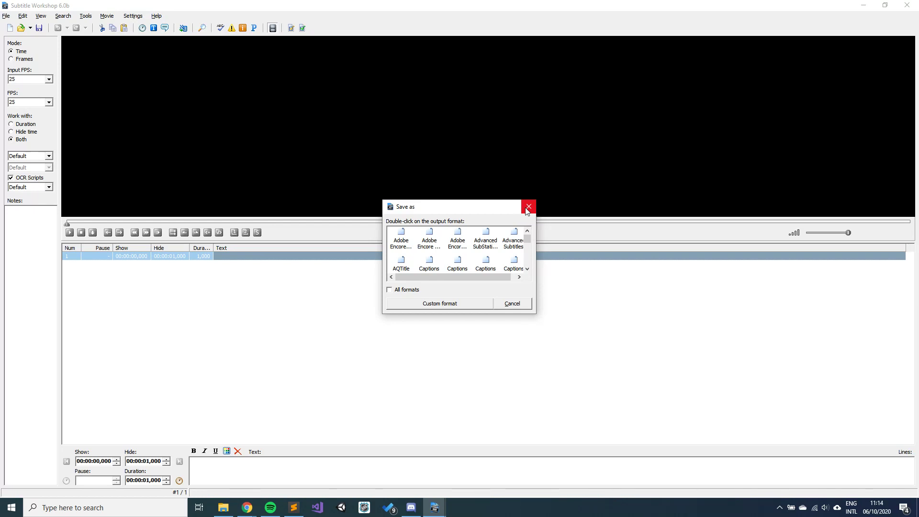
click(527, 210)
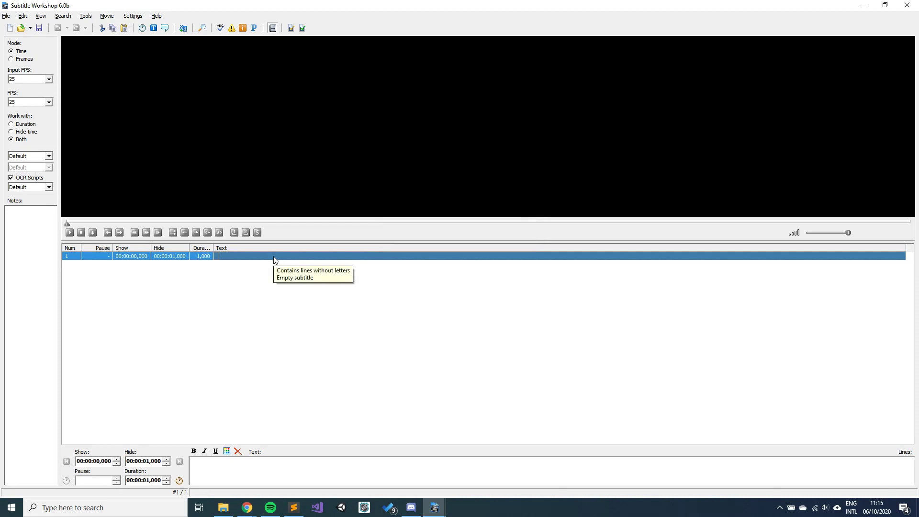
Step: Enter 'Welcome to this tutorial!' as the text of subtitle 1
click(304, 473)
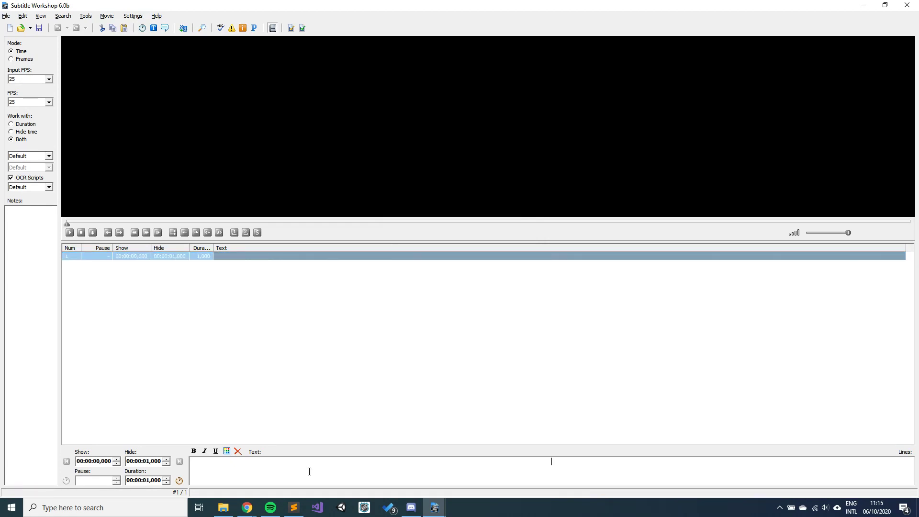
text(Welc)
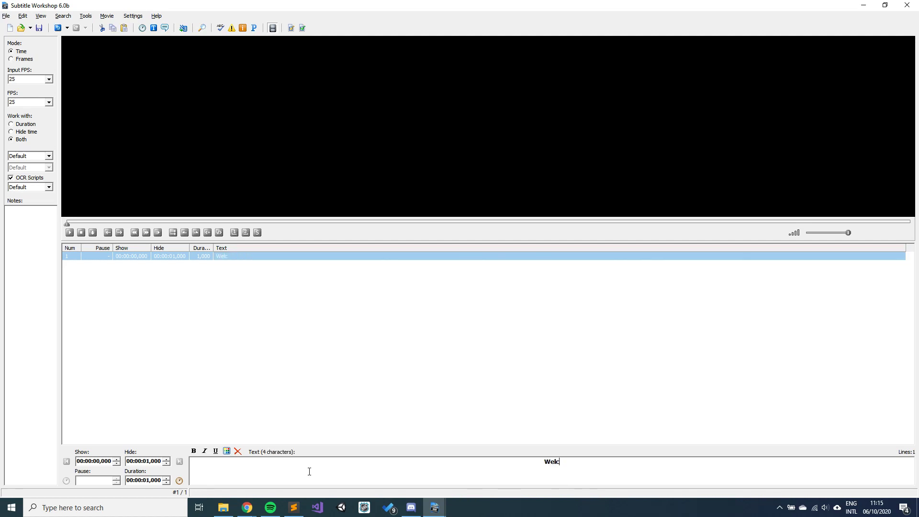
text(ome to this )
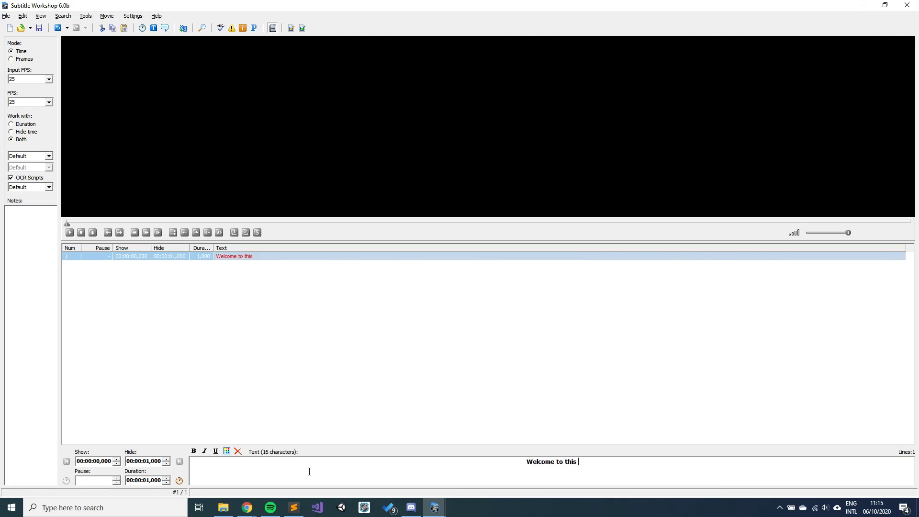
text(tutor)
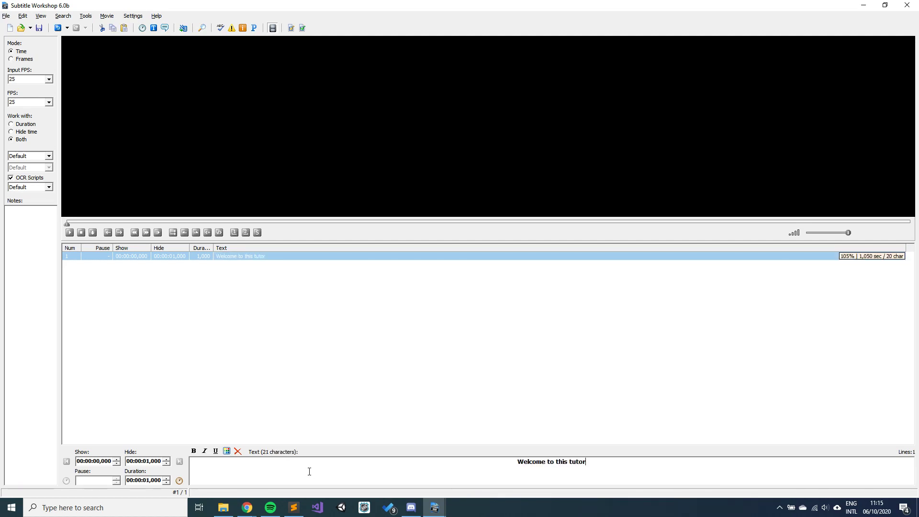
text(ial!)
click(5, 16)
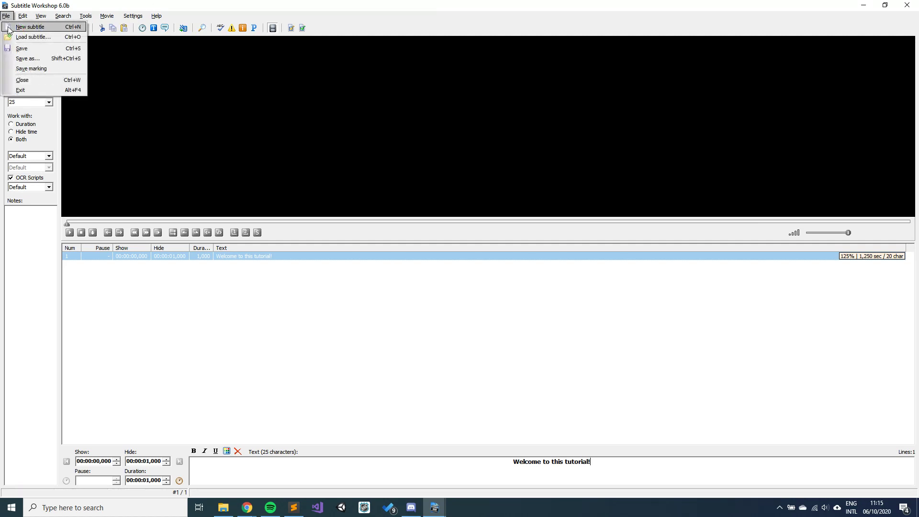
Step: Start Save as and choose SubRip as the output format
click(22, 59)
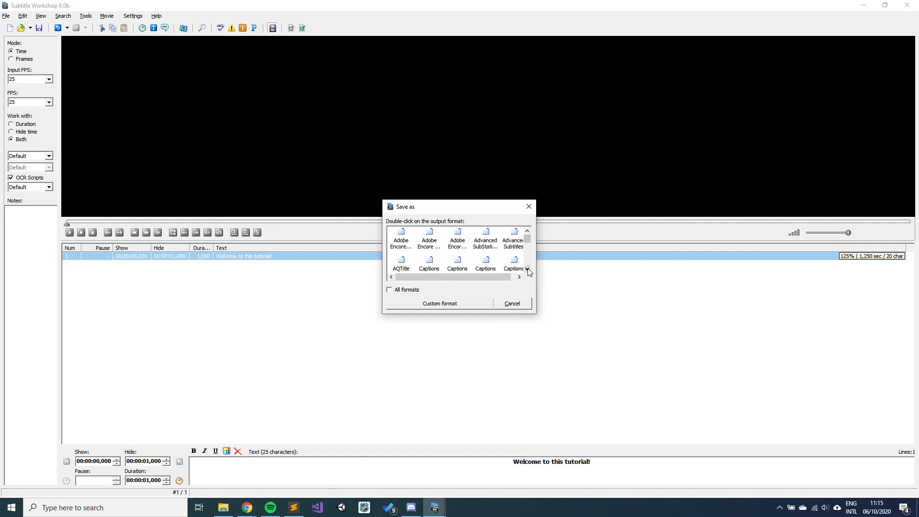
scroll(529, 271, down, 5)
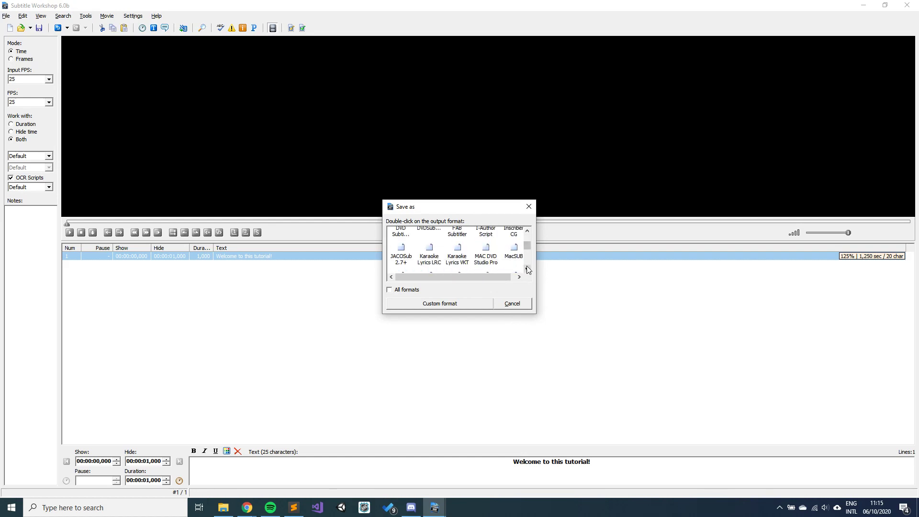
scroll(529, 271, down, 4)
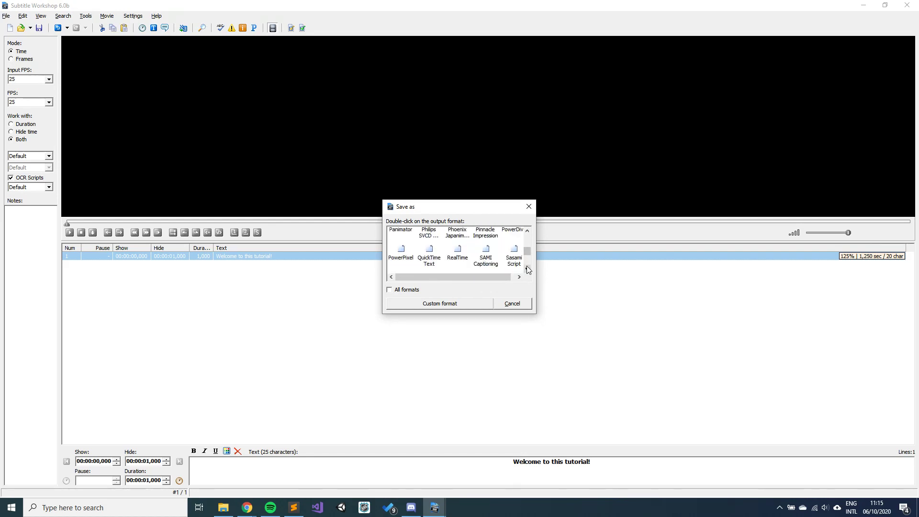
scroll(527, 267, down, 4)
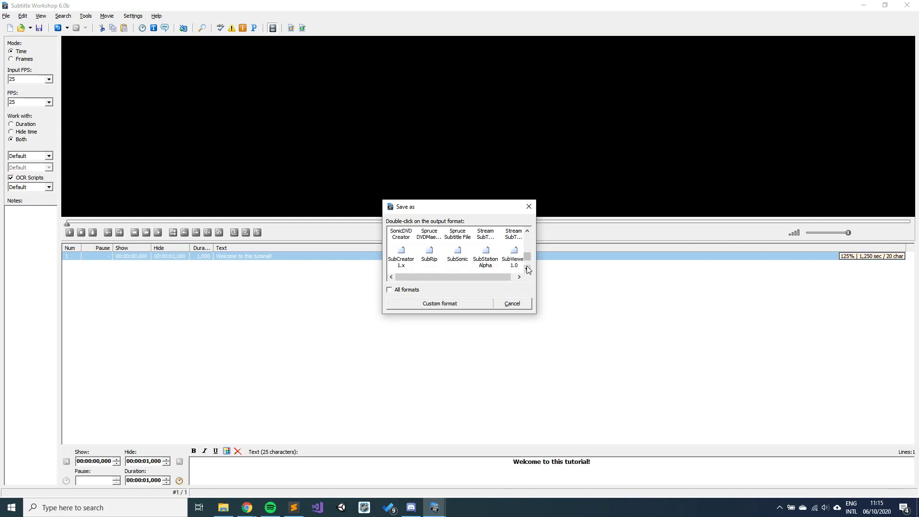
click(430, 253)
double_click(430, 257)
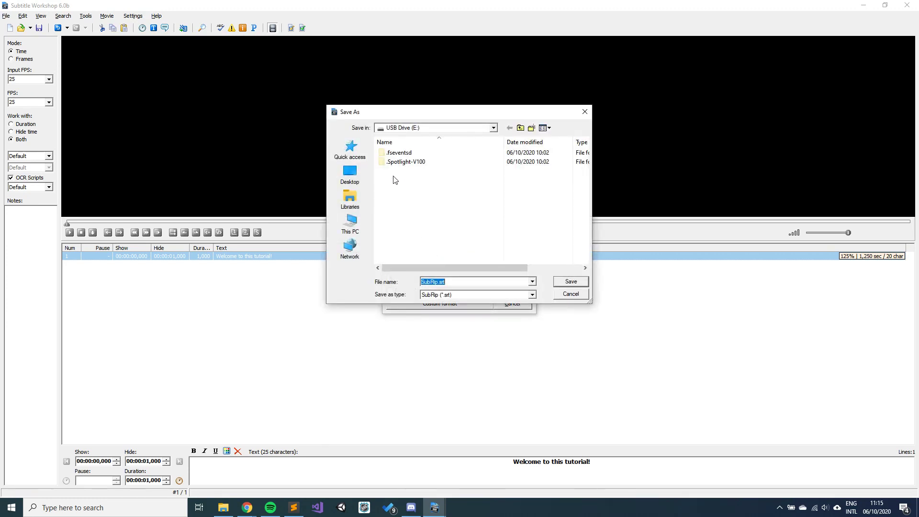
Step: Save the file on the Desktop as 'Teste SW.srt'
click(354, 173)
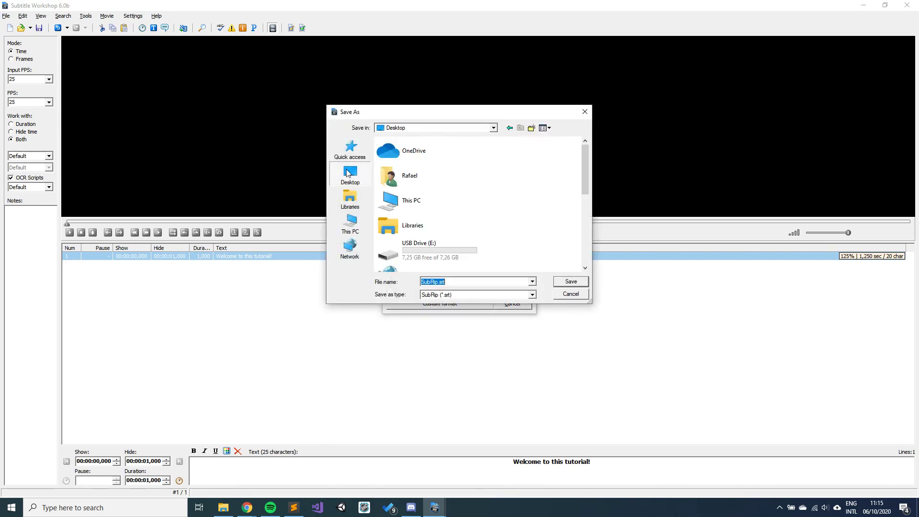
click(435, 282)
double_click(436, 281)
click(436, 282)
key(shift+Left)
key(shift+Left)
key(shift+Left)
key(shift+Left)
key(shift+Left)
key(shift+Left)
text(Tese)
key(BackSpace)
text(te SW)
drag(454, 282, 444, 282)
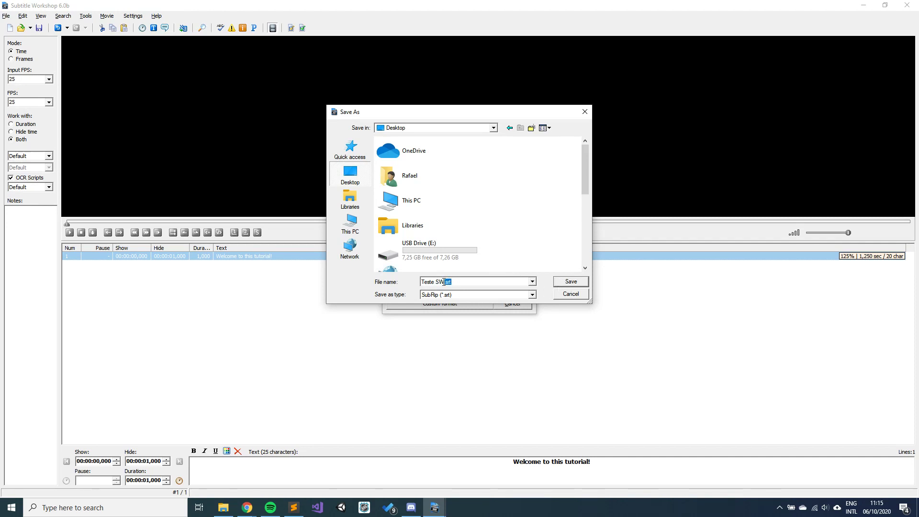
click(586, 282)
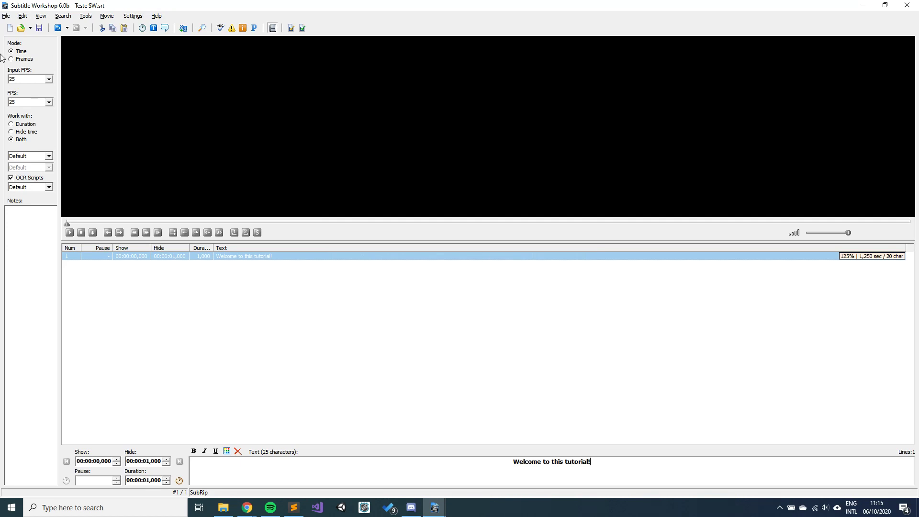
Step: Close Teste SW.srt, then load it again from the Desktop
click(7, 17)
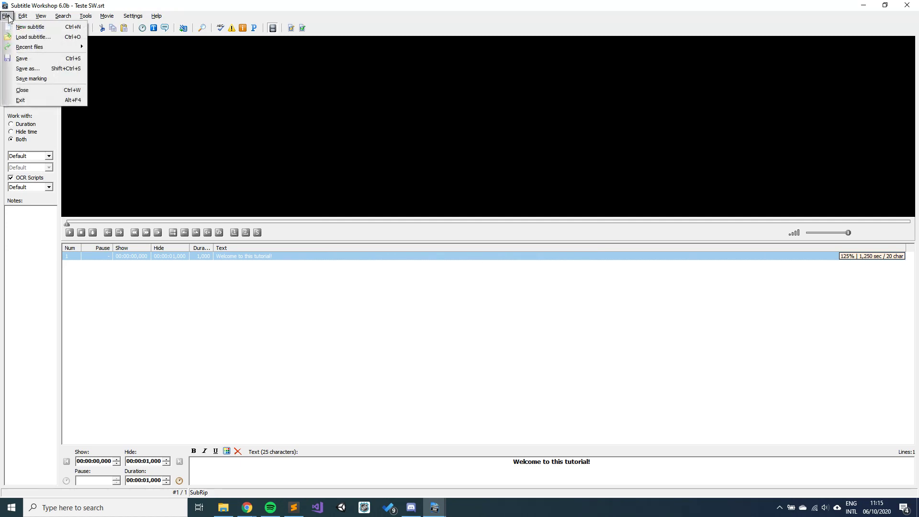
click(28, 90)
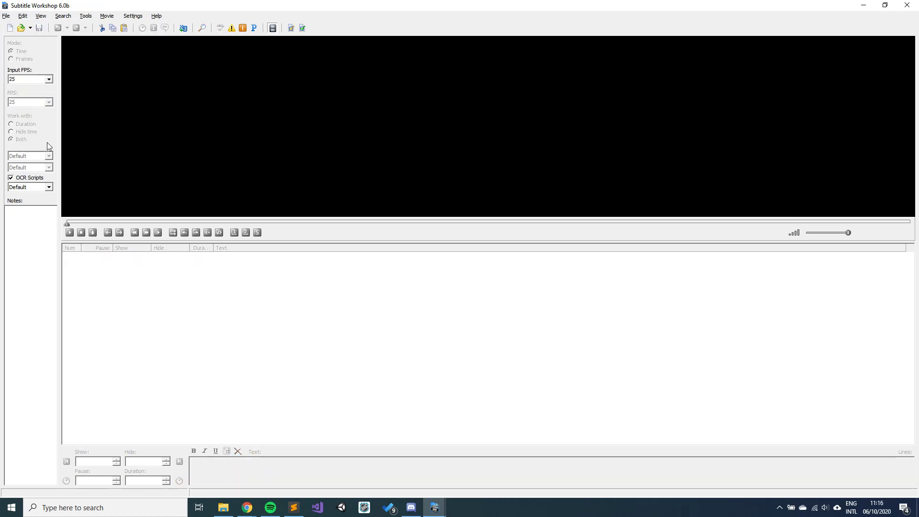
click(6, 16)
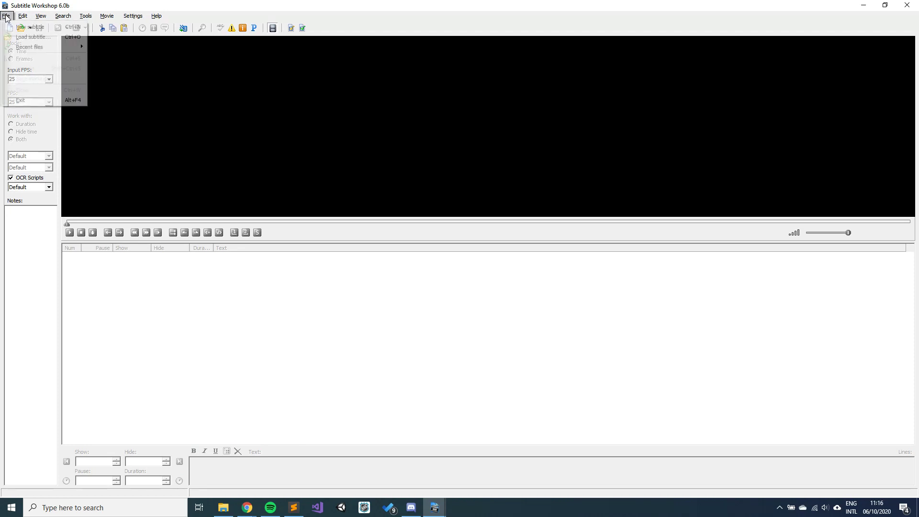
click(20, 38)
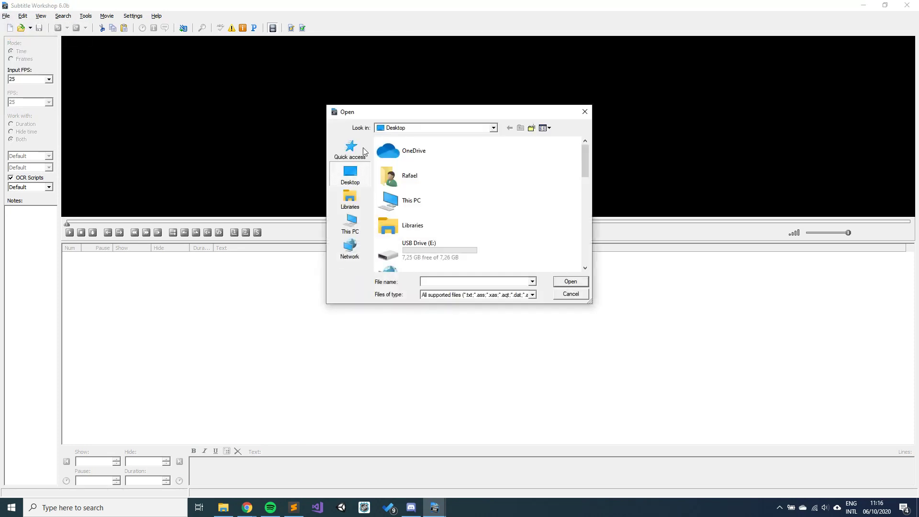
scroll(481, 211, down, 5)
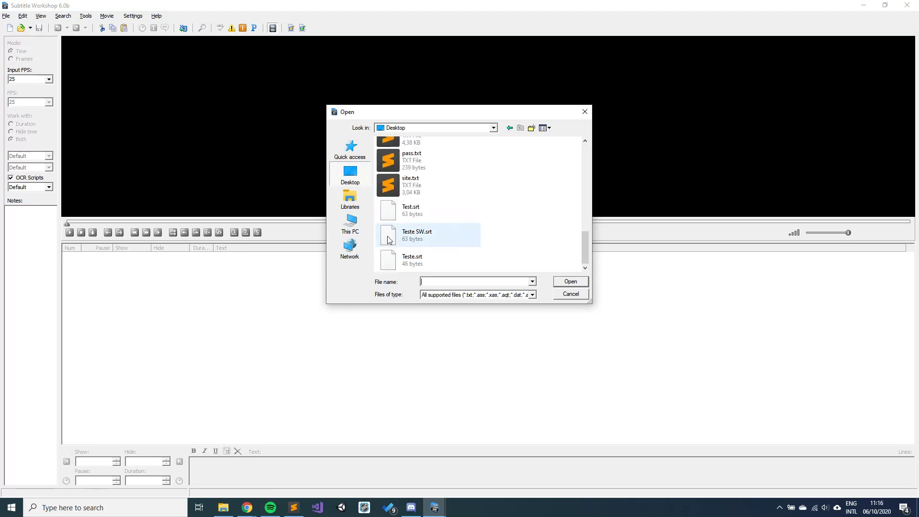
click(403, 235)
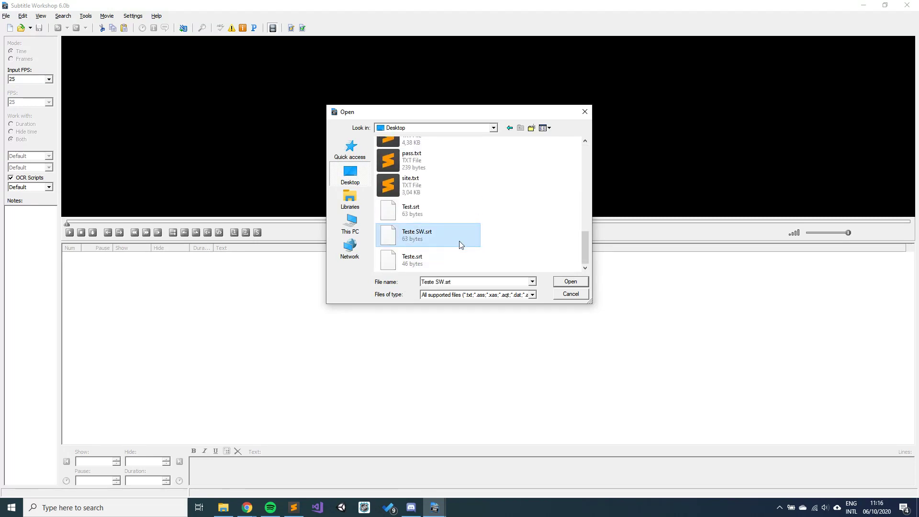
click(570, 282)
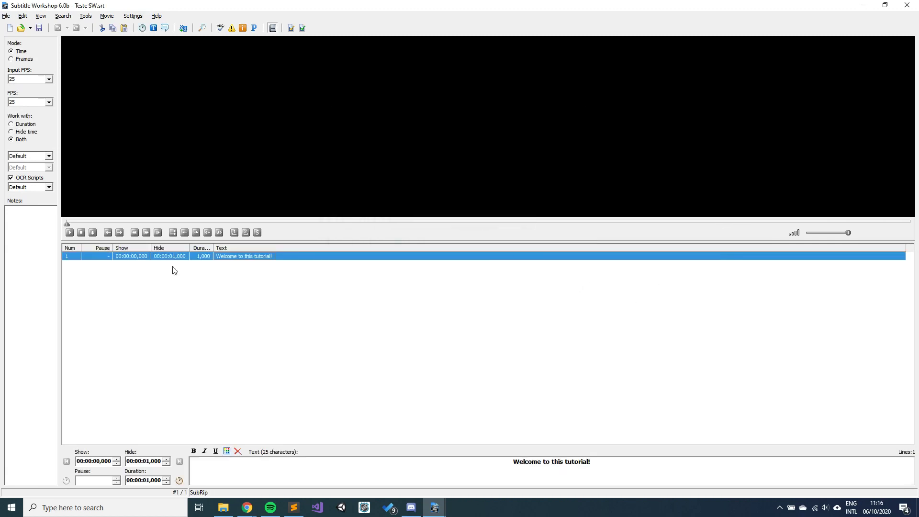
Step: View the File > Recent files list, then move over to the Edit menu
click(5, 16)
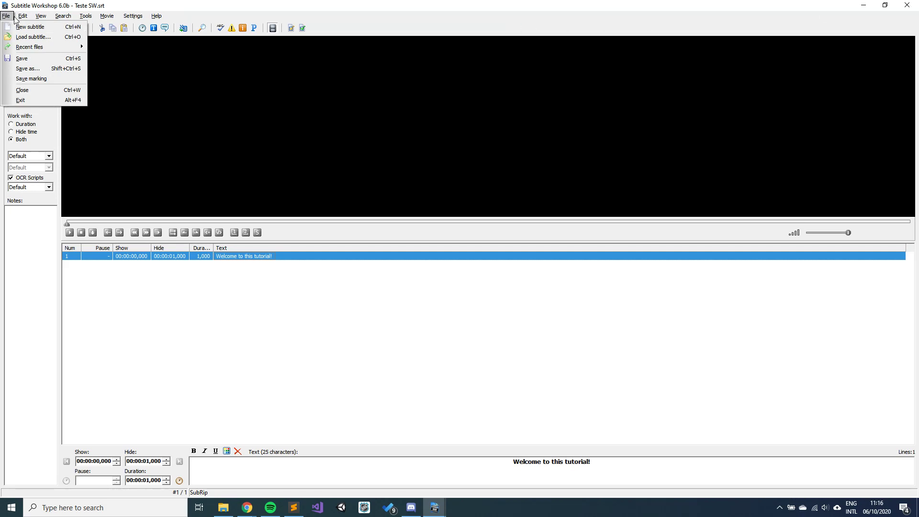
mouse_move(24, 47)
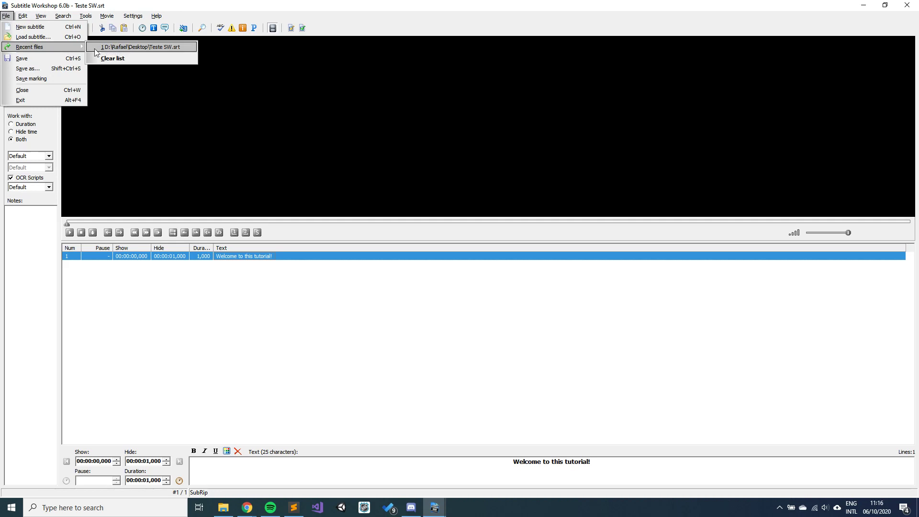
mouse_move(23, 18)
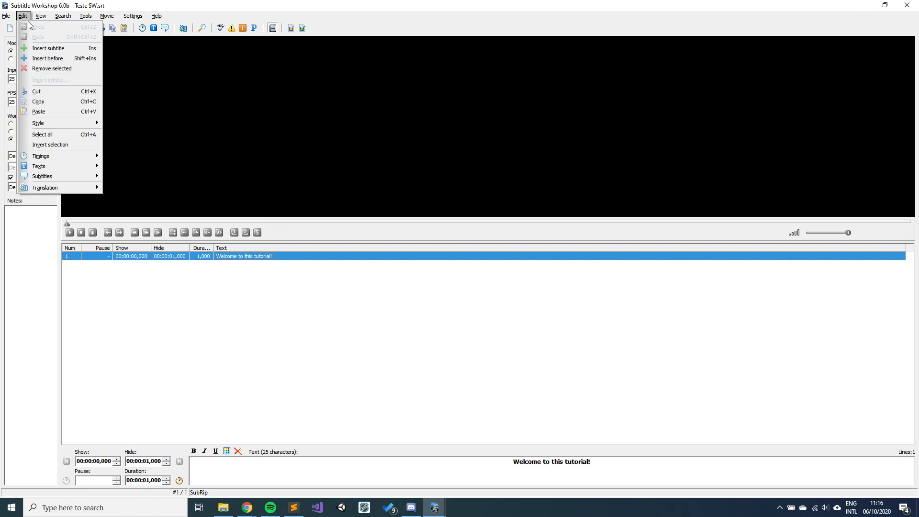
Step: Insert an empty second subtitle after row 1, timed 00:00:01,200 to 00:00:02,200
click(34, 49)
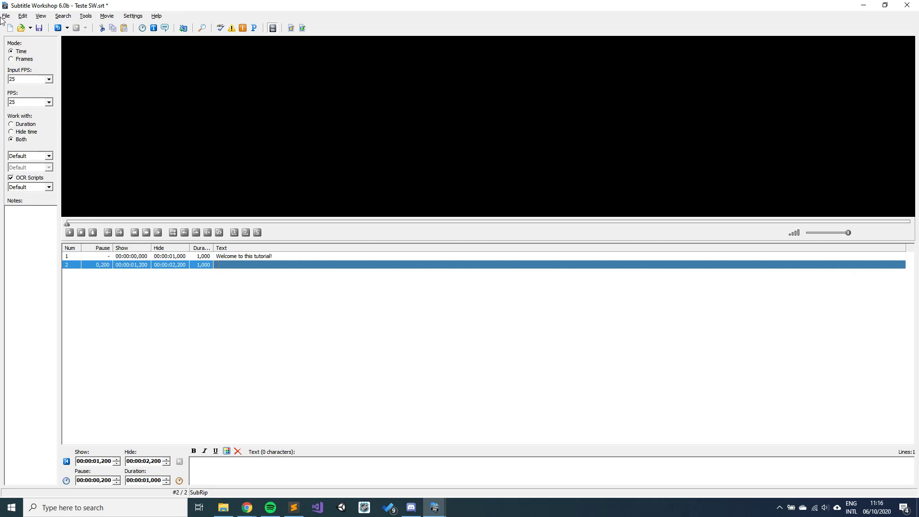
click(23, 16)
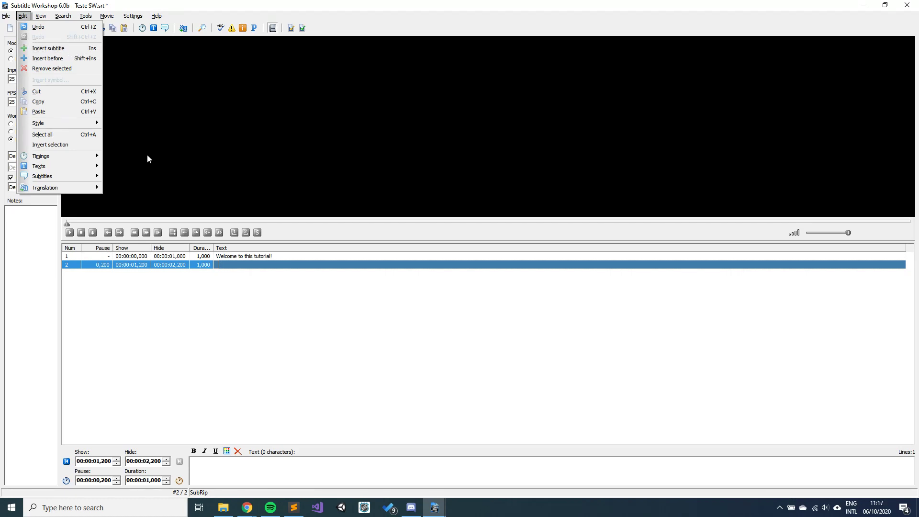
click(236, 372)
Step: Add a third row with Insert, undo it, and reselect subtitle 2
key(Insert)
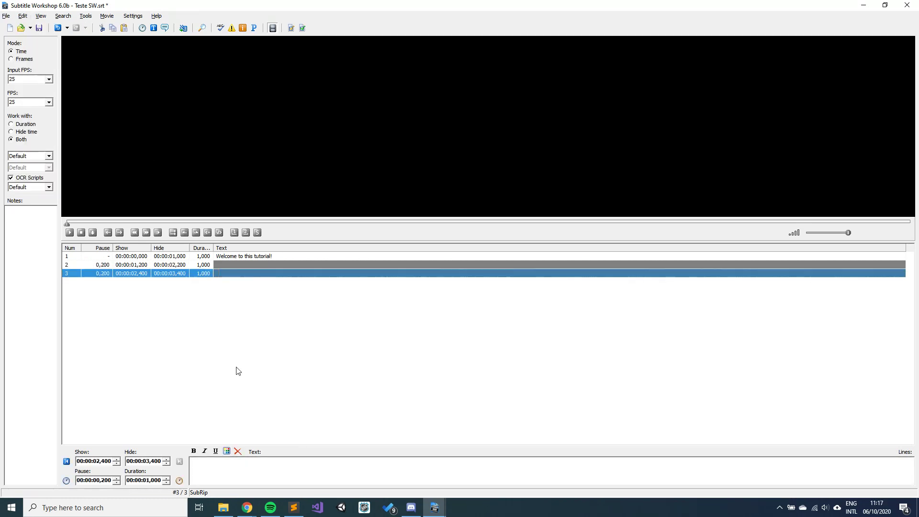
click(24, 16)
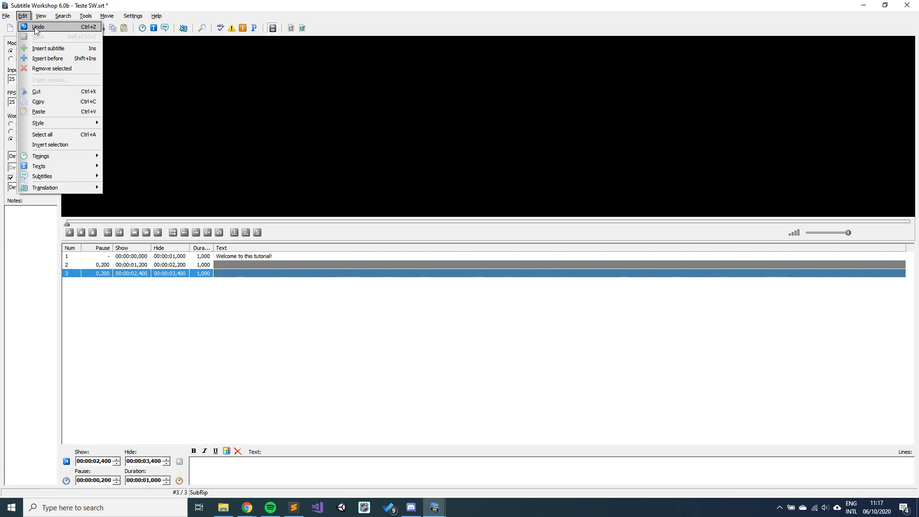
click(37, 28)
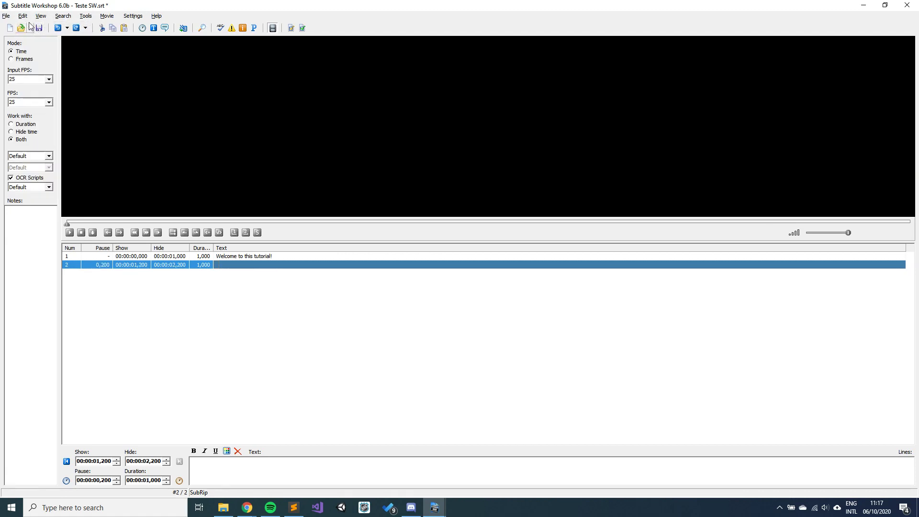
click(23, 17)
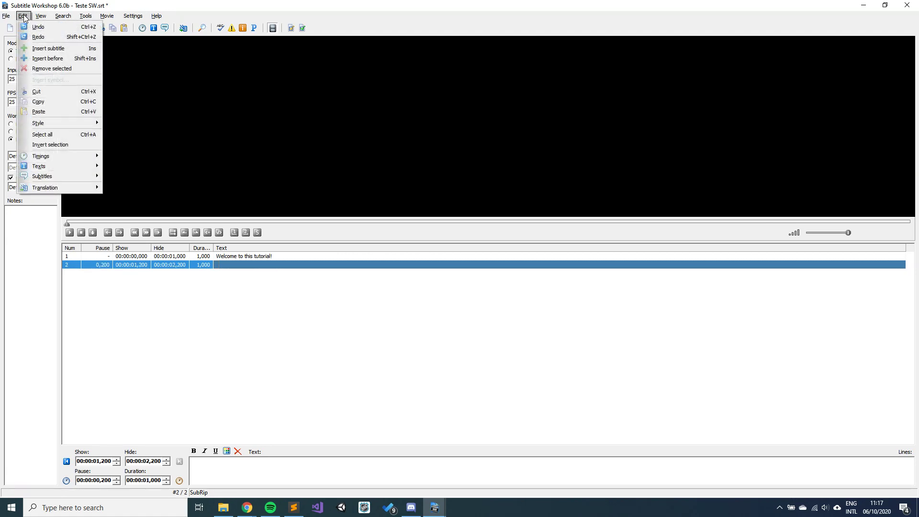
click(256, 326)
click(254, 269)
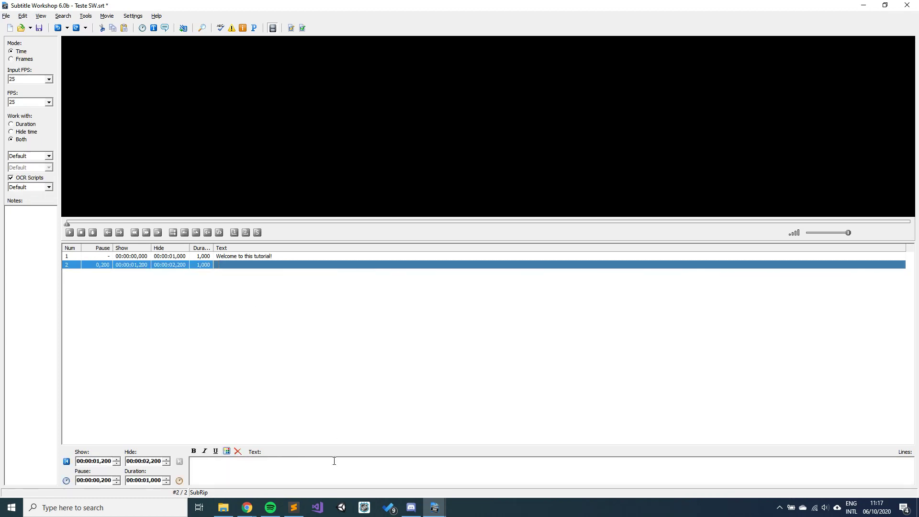
Step: Type 'Hello my name is' followed by a first name as subtitle 2's text
click(318, 468)
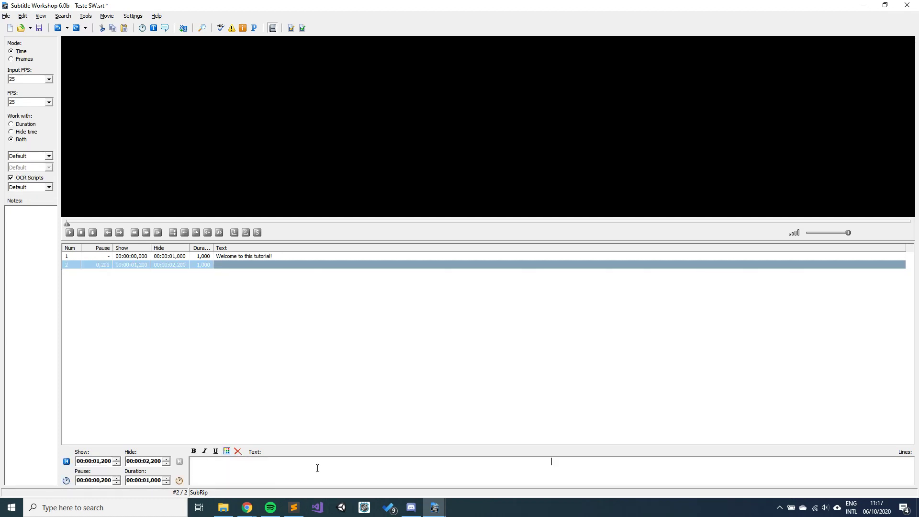
text(Hello )
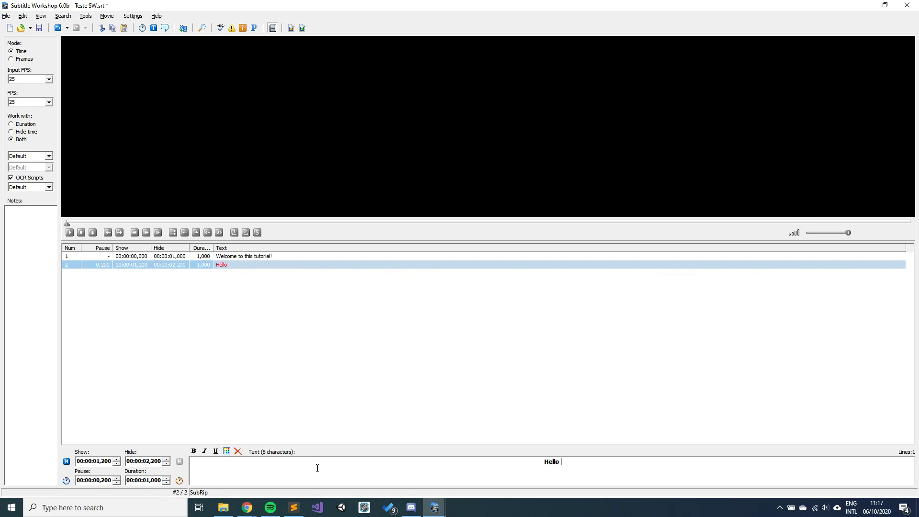
text(my)
key(BackSpace)
key(BackSpace)
key(BackSpace)
text(my name)
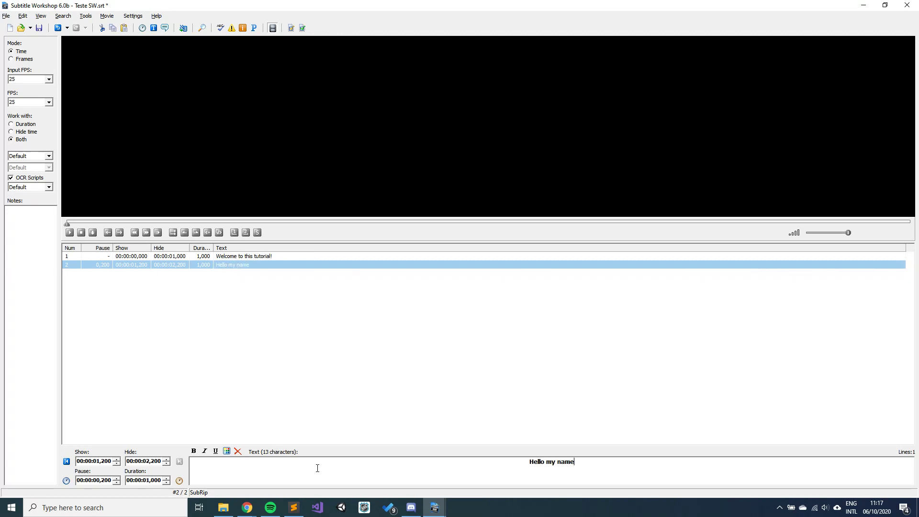
text( is Mano)
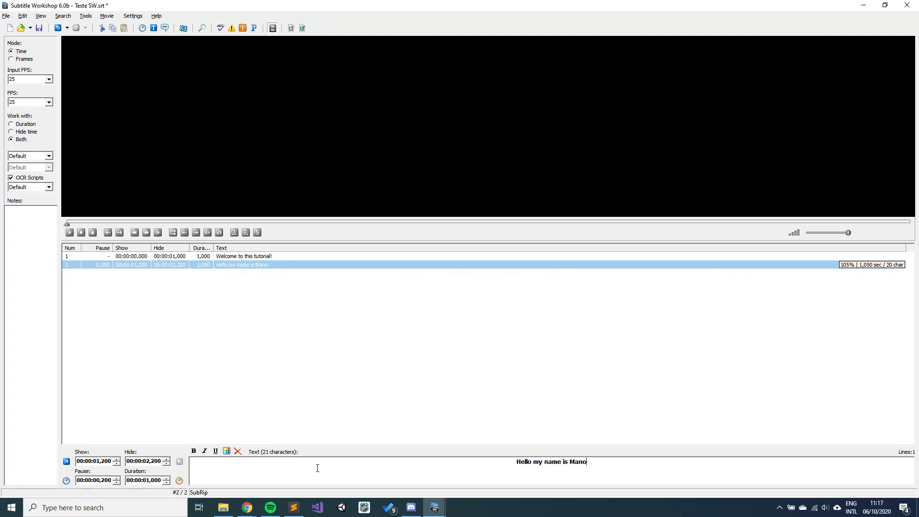
text(ela.)
click(207, 335)
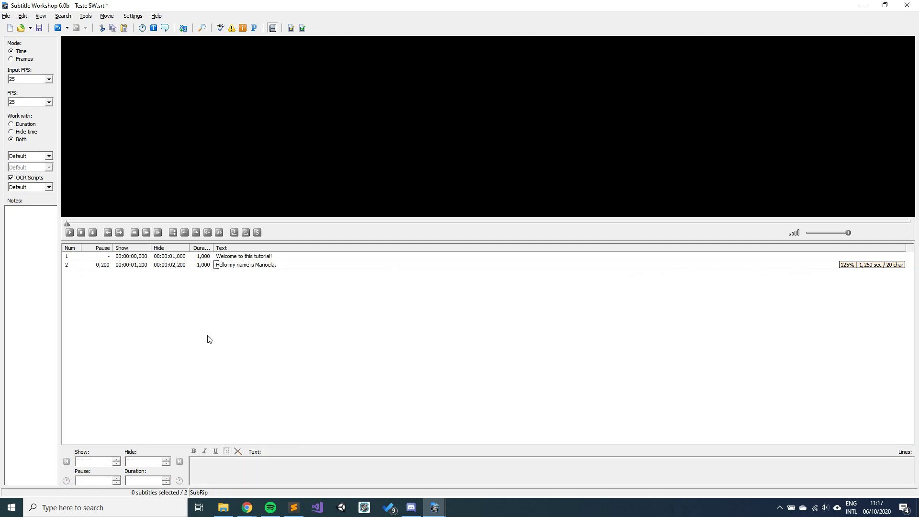
click(227, 267)
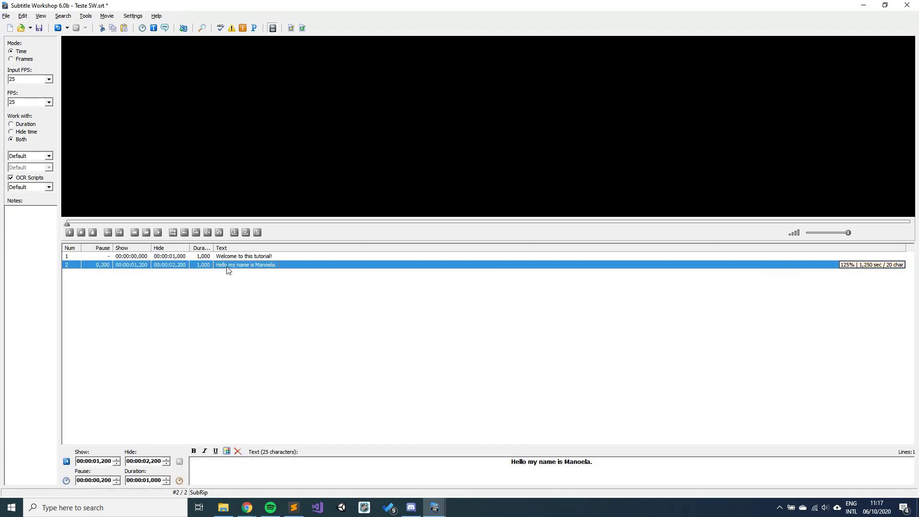
click(23, 16)
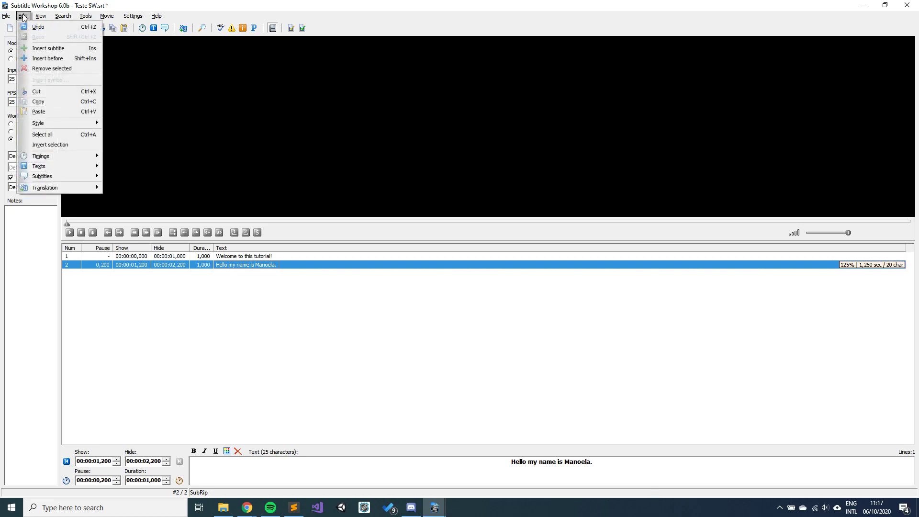
Step: Insert an empty subtitle before the introduction, then cut it out again
click(42, 62)
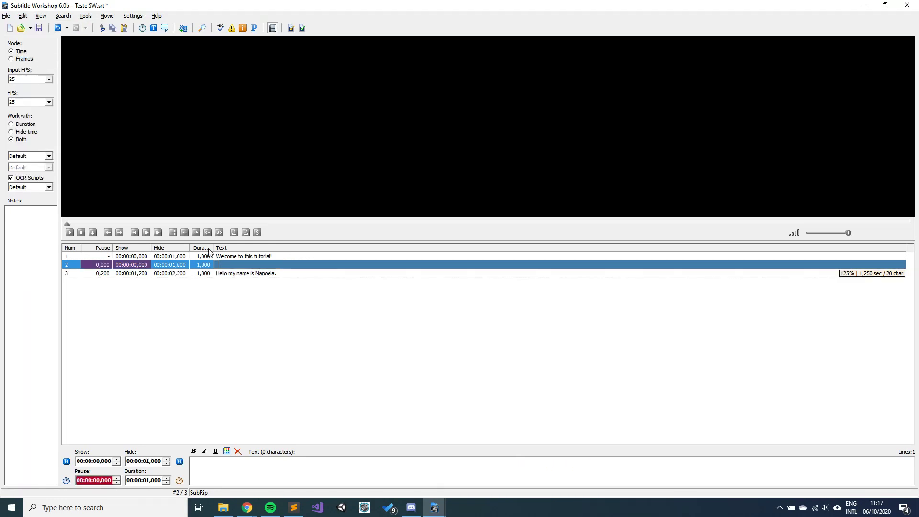
click(22, 16)
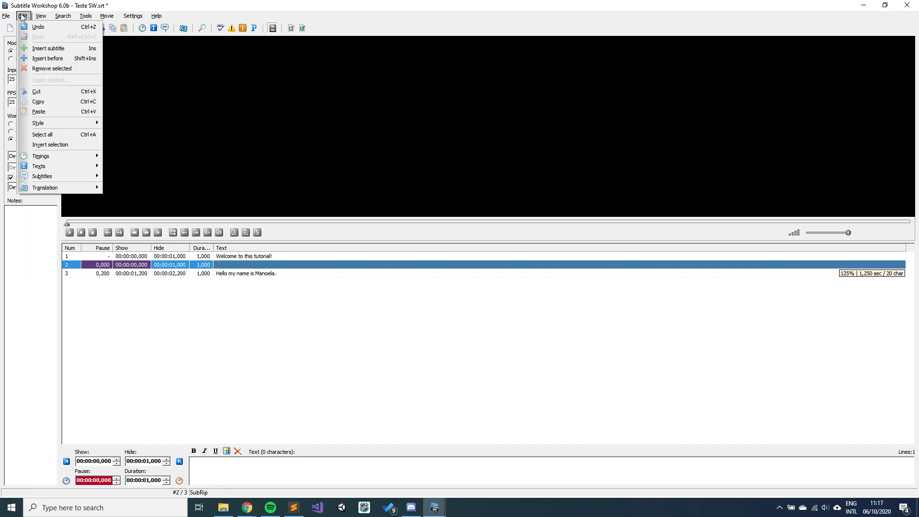
click(63, 89)
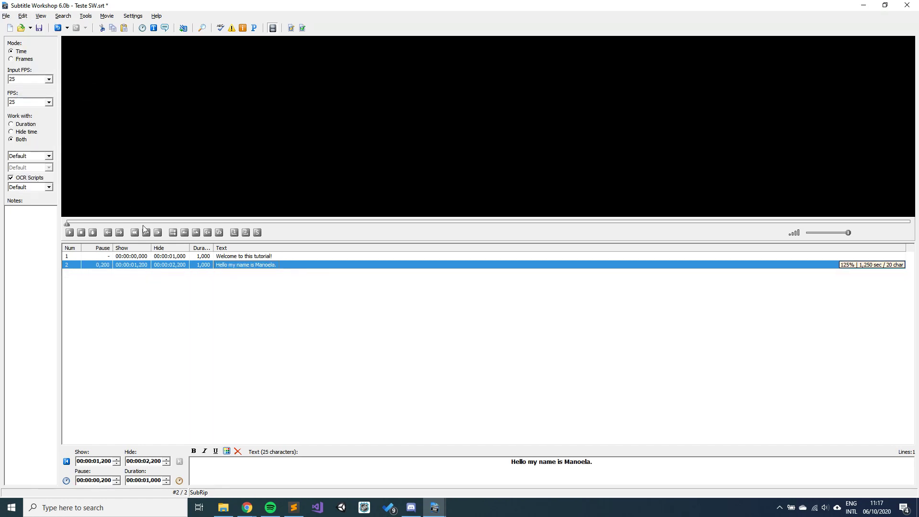
Step: Copy subtitle 2 and paste it as an identical third subtitle
click(146, 284)
click(158, 266)
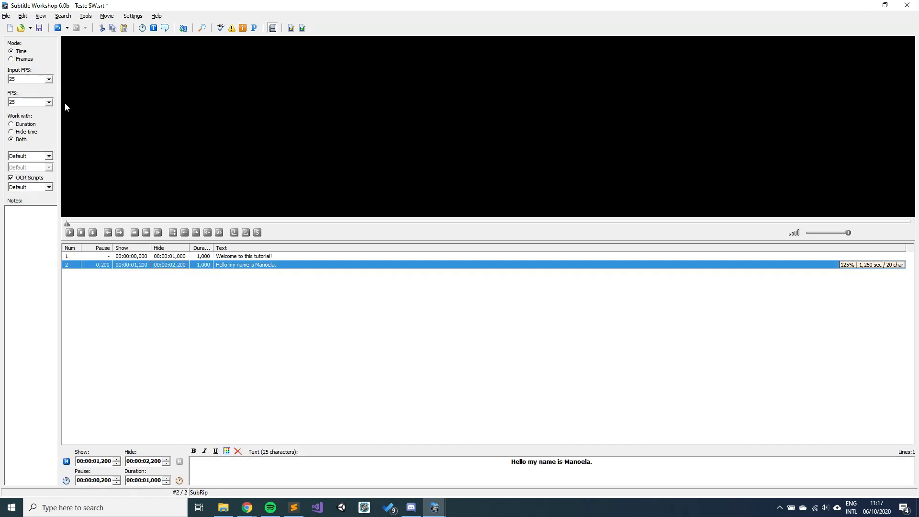
click(22, 16)
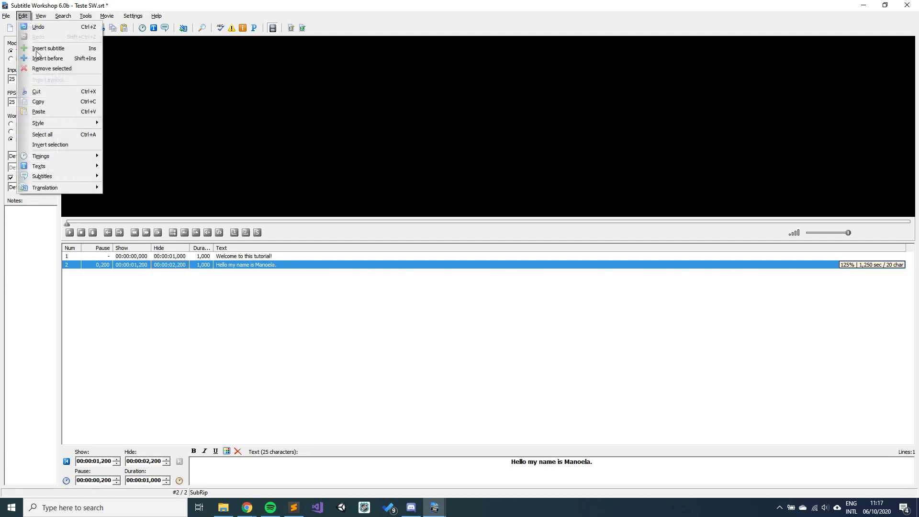
click(48, 105)
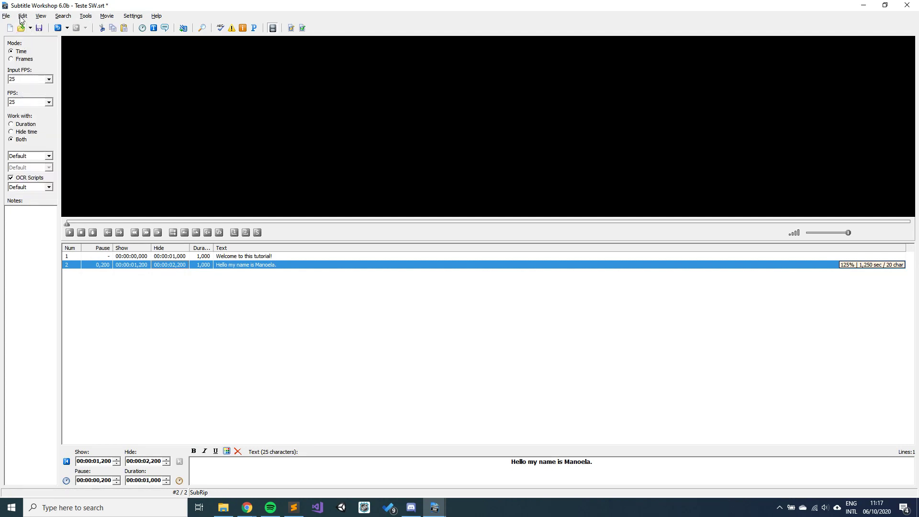
click(22, 17)
click(47, 111)
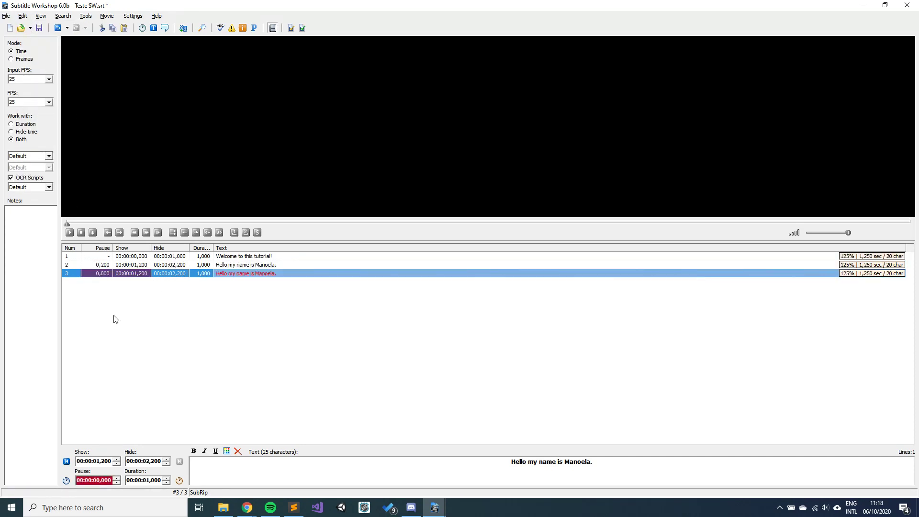
Step: Make subtitle 3 italic with Edit > Style > Italic
click(28, 16)
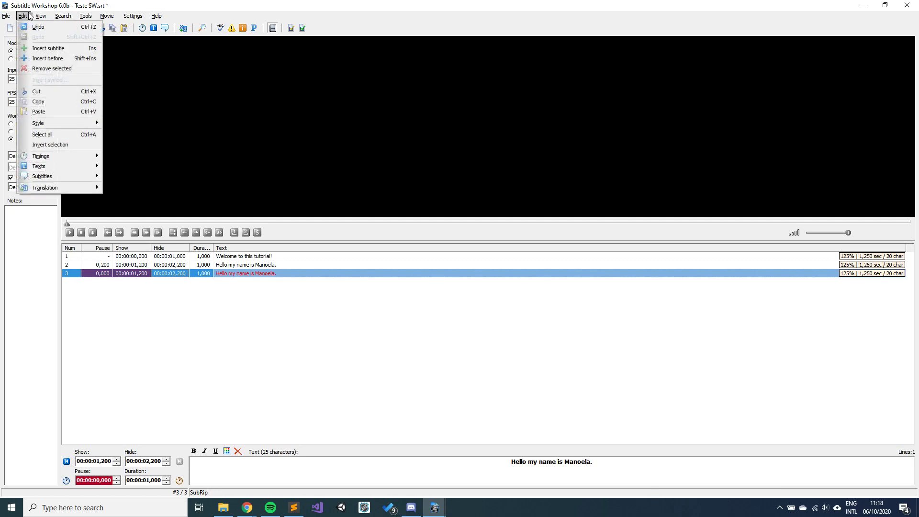
mouse_move(35, 125)
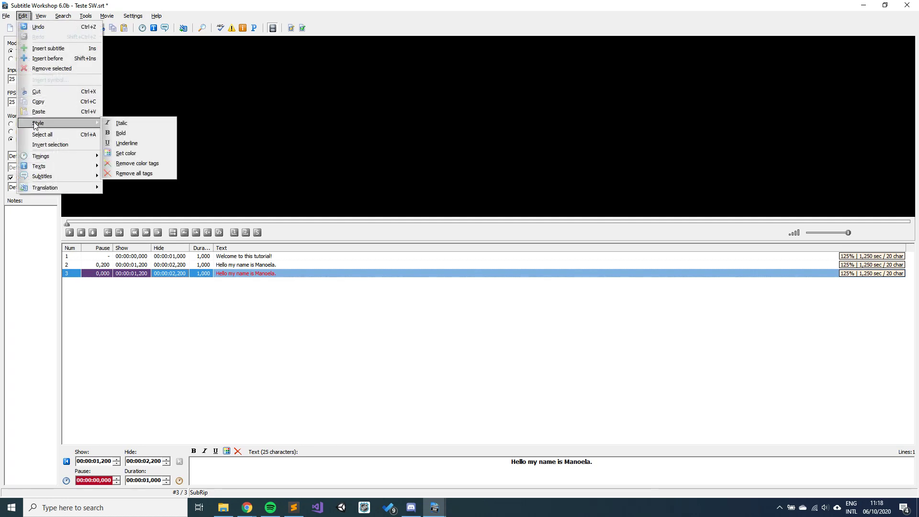
click(125, 125)
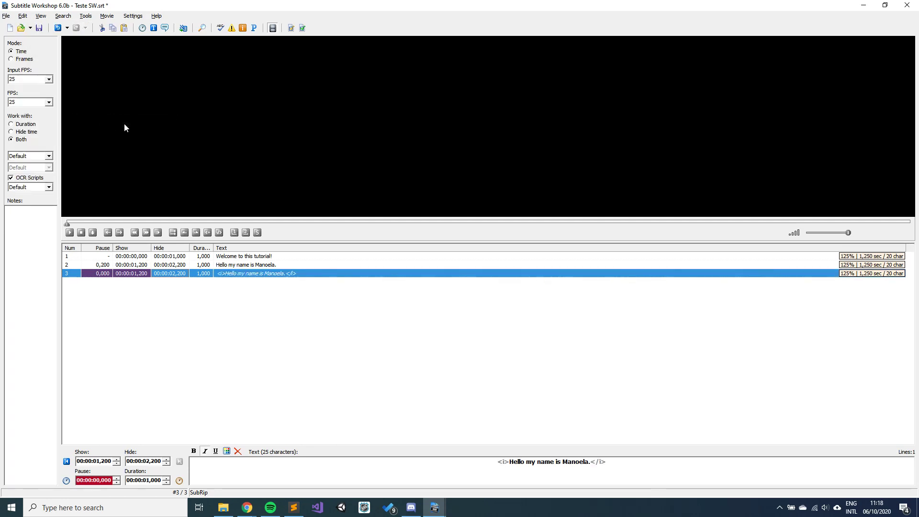
Step: Underline subtitle 3 as well, so it reads as underlined italic text
click(23, 16)
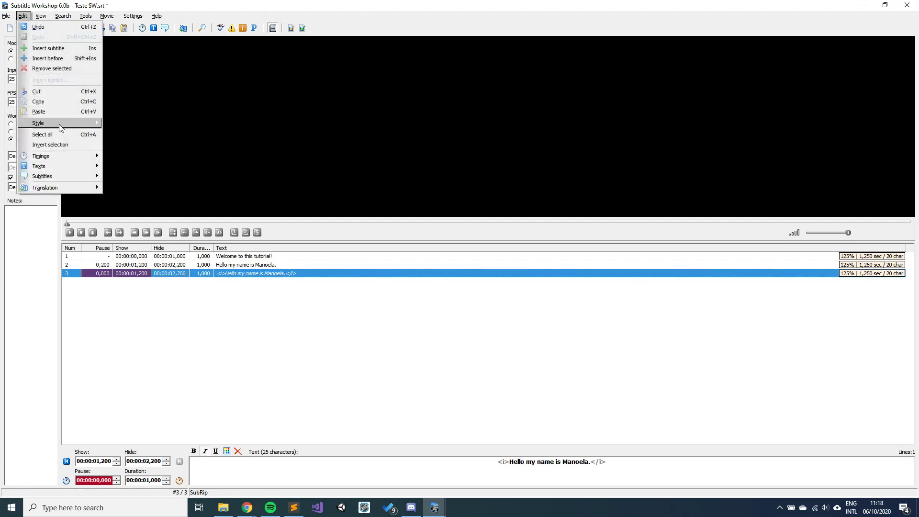
mouse_move(59, 123)
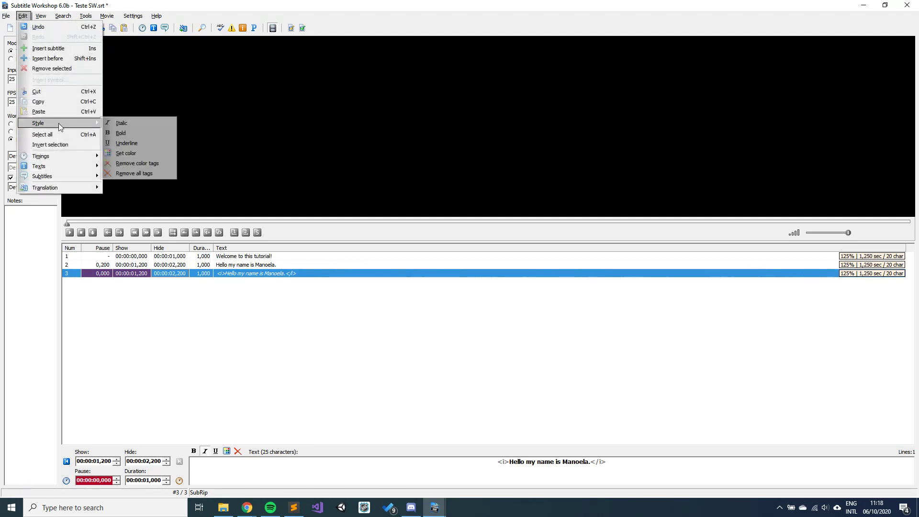
click(121, 144)
click(24, 18)
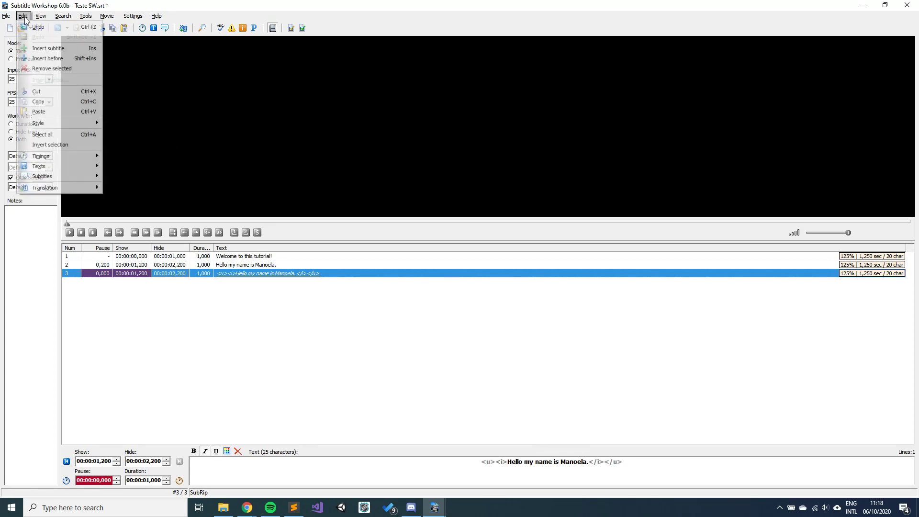
mouse_move(46, 126)
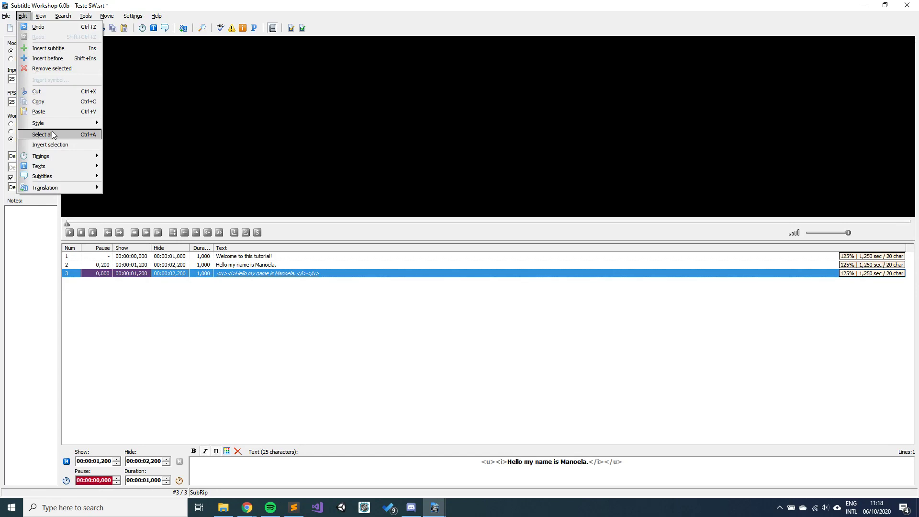
click(52, 135)
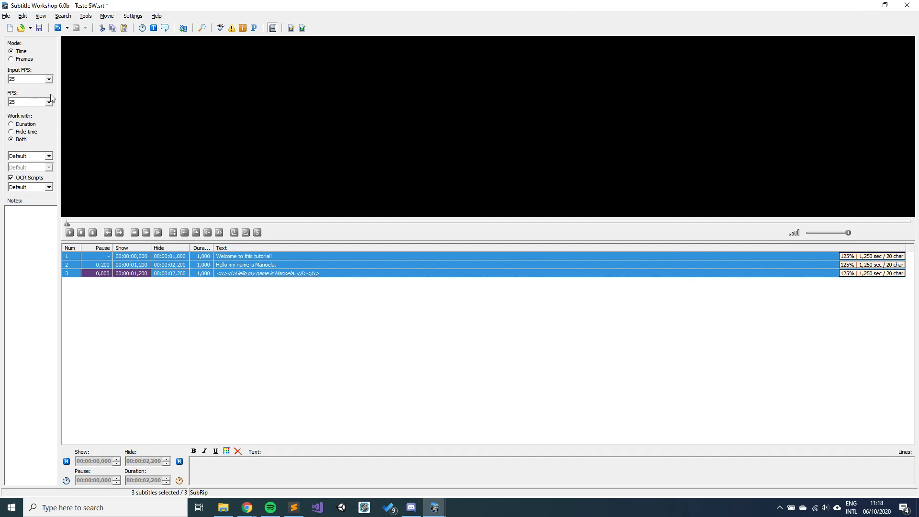
click(22, 18)
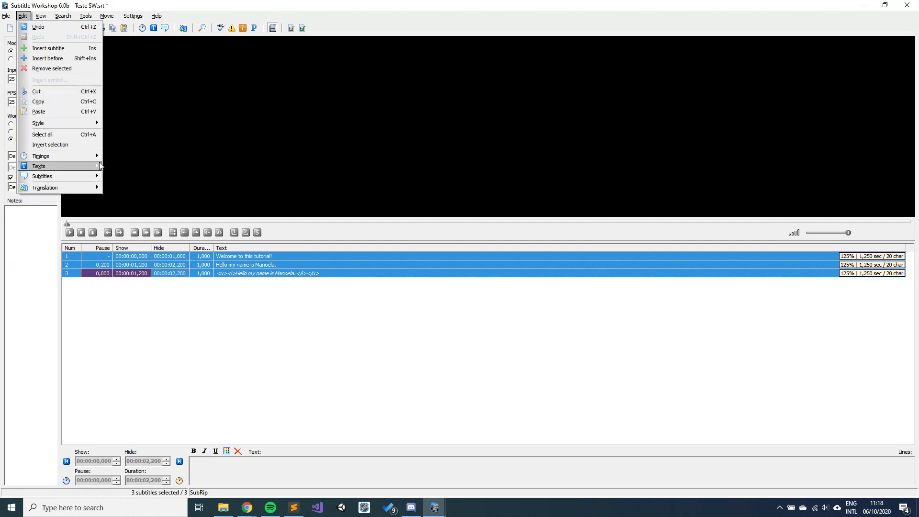
click(120, 321)
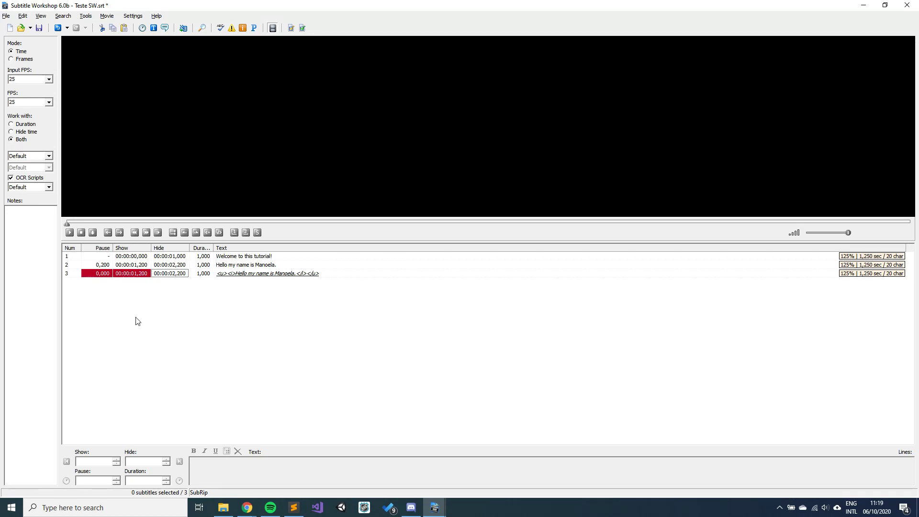
Step: Check the rows, then remove the italic-underlined row 3 with Edit > Remove selected
mouse_move(139, 277)
click(143, 258)
click(165, 265)
click(142, 257)
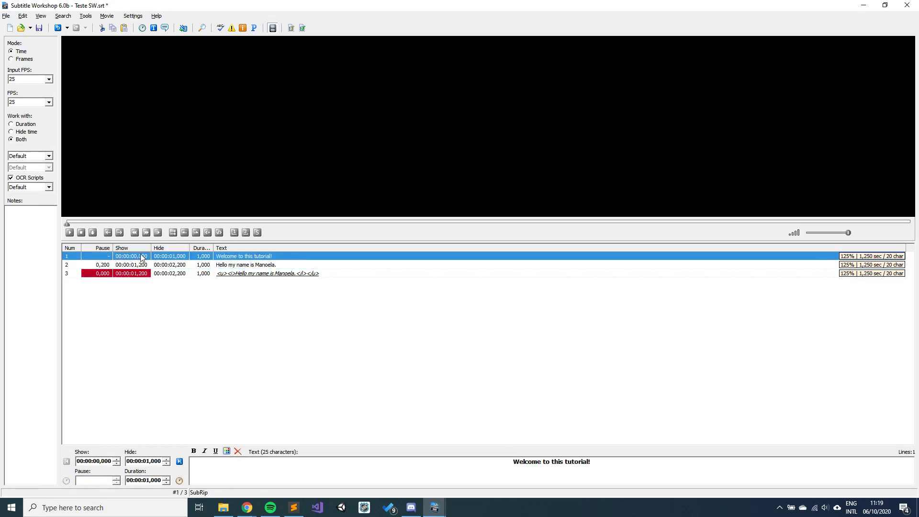
click(139, 274)
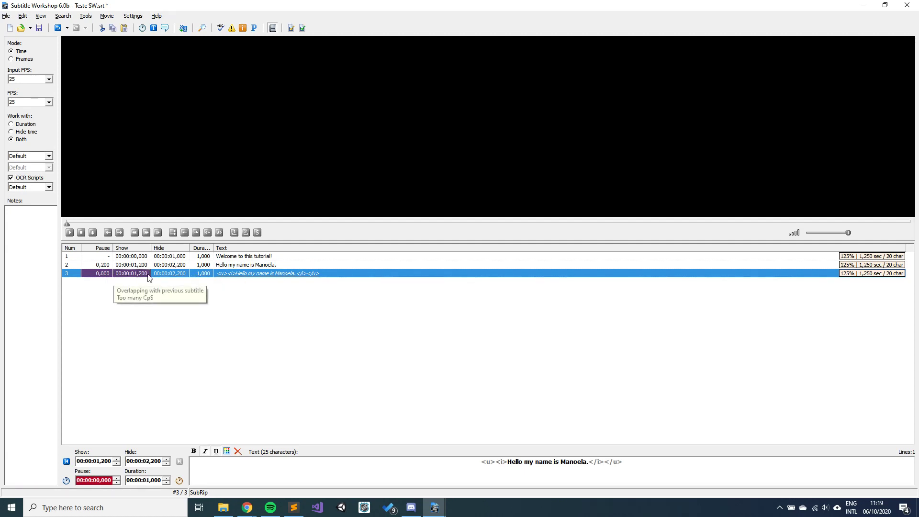
click(120, 312)
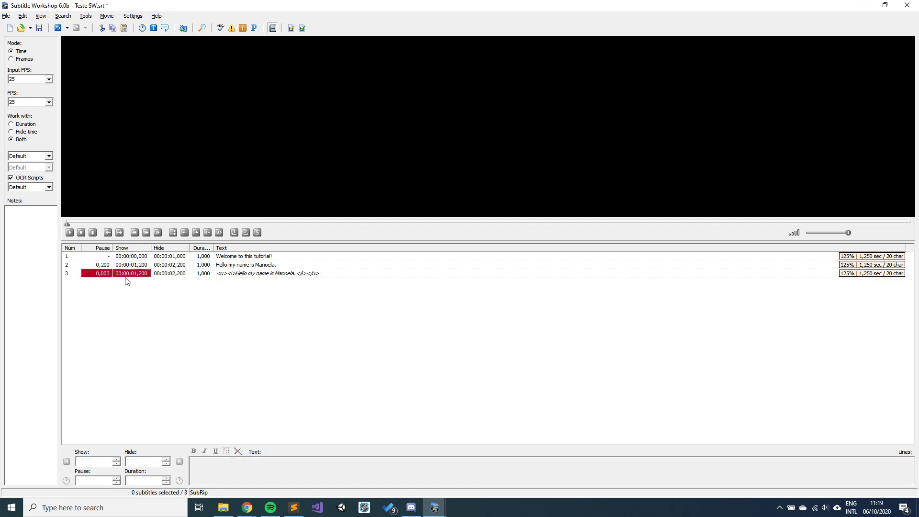
click(130, 274)
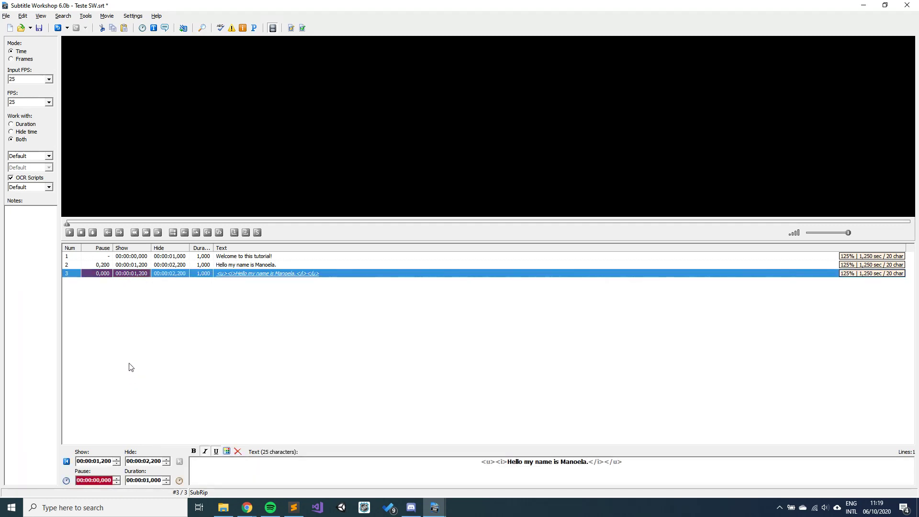
click(22, 16)
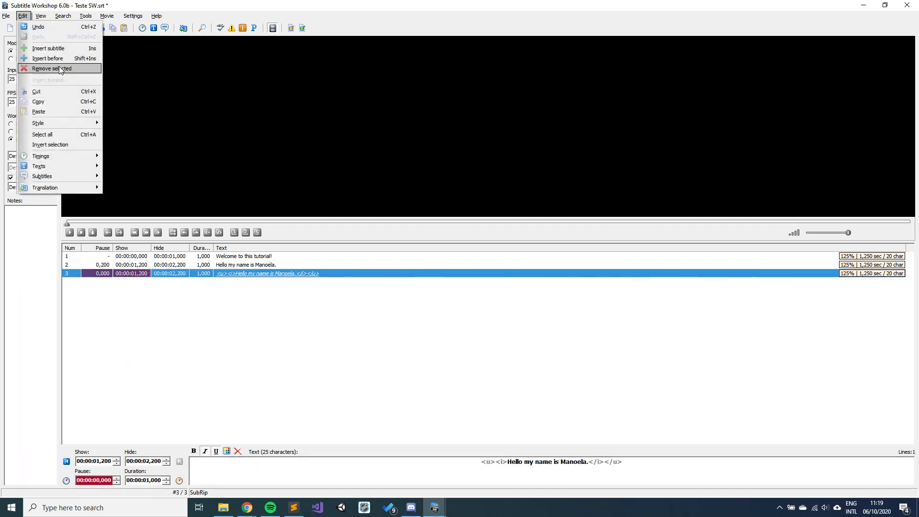
click(59, 68)
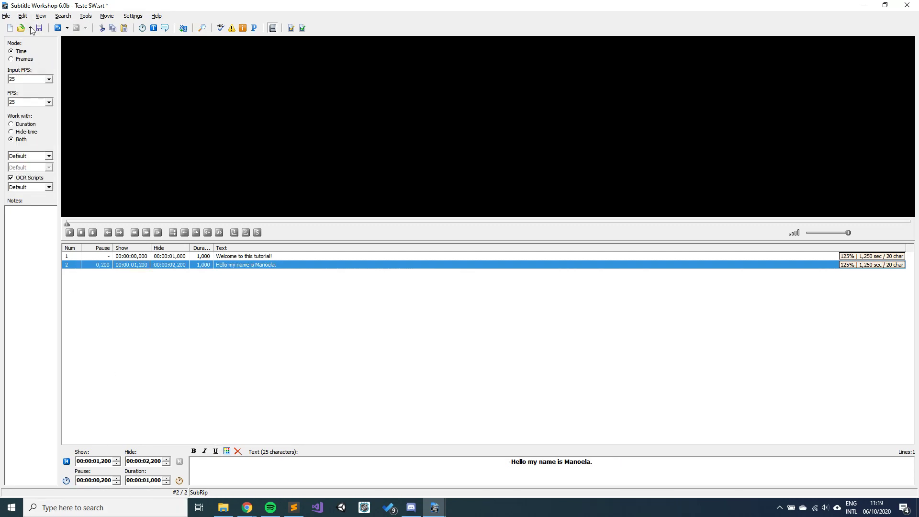
Step: Open the Search window, close it without searching, and select subtitle 1
click(65, 18)
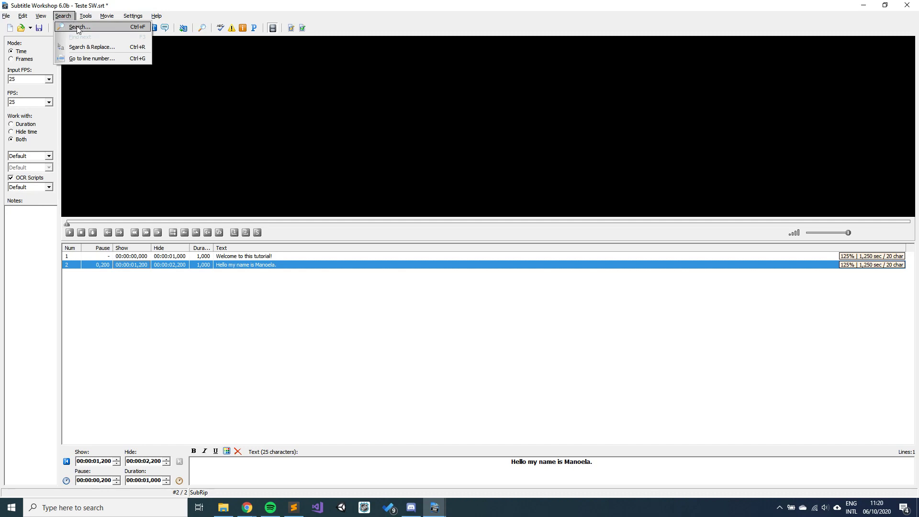
click(77, 27)
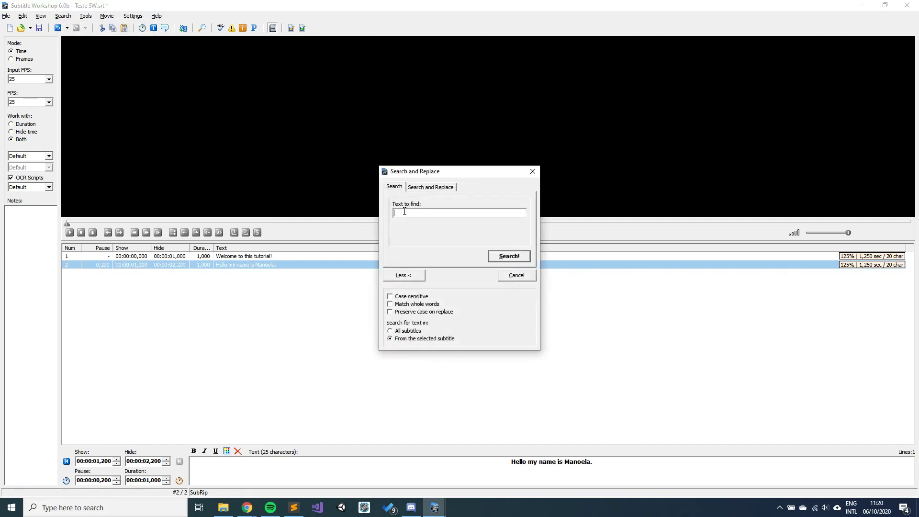
click(531, 171)
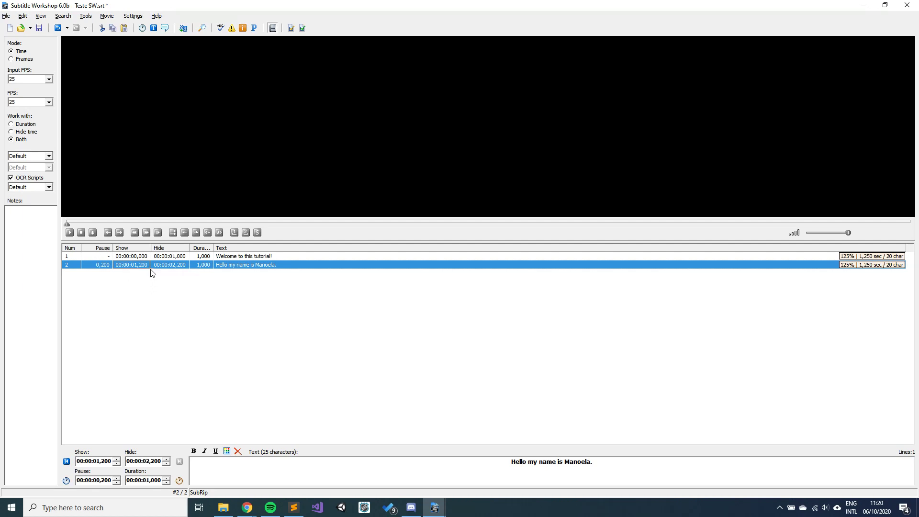
click(151, 257)
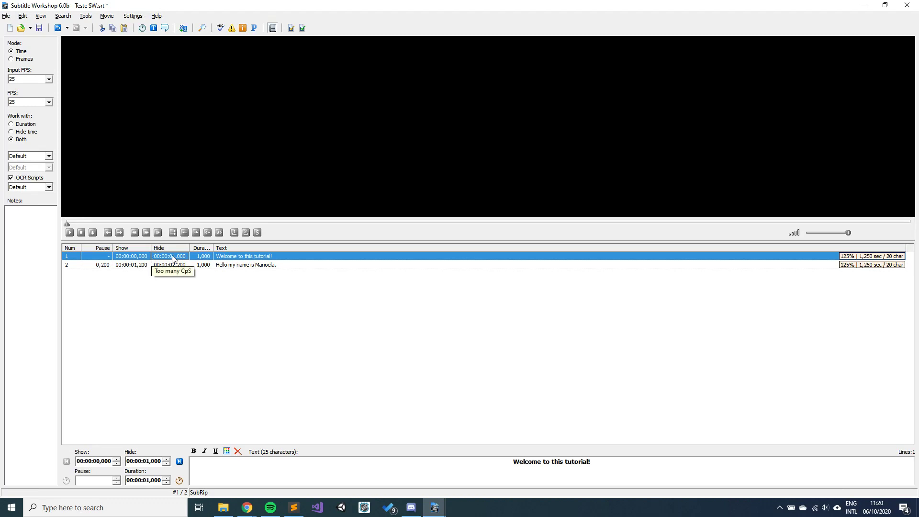
Step: Search for the speaker's first name, jumping to subtitle 2
click(71, 16)
click(73, 25)
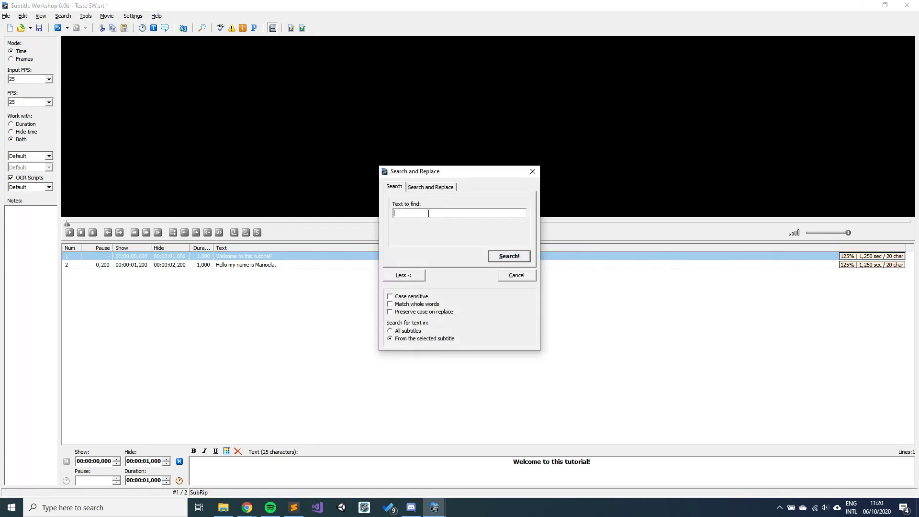
text(Manoela)
click(521, 256)
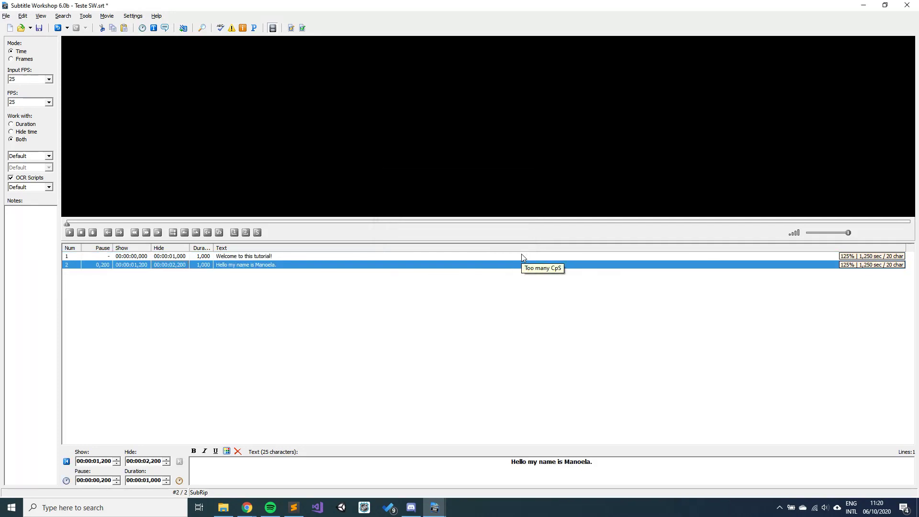
mouse_move(297, 512)
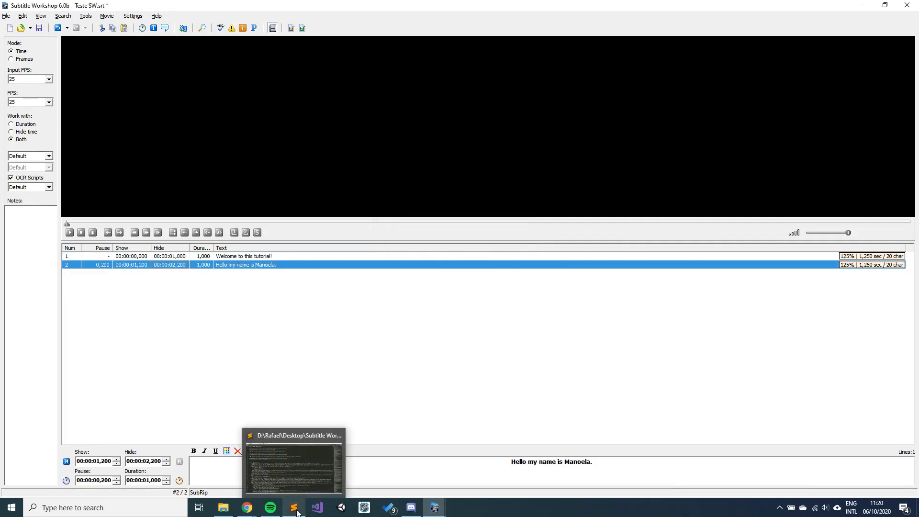
click(67, 16)
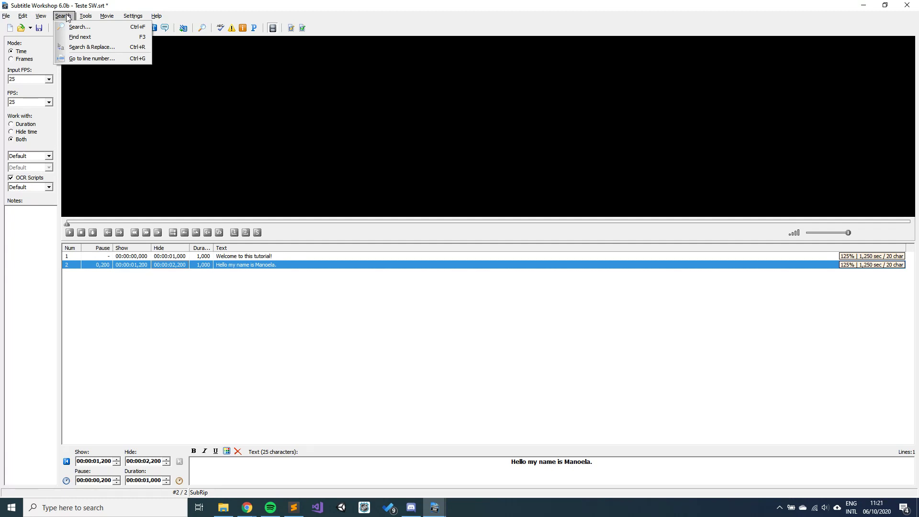
Step: Replace all occurrences of the first name with the speaker's full name, giving 1 replacement
click(88, 47)
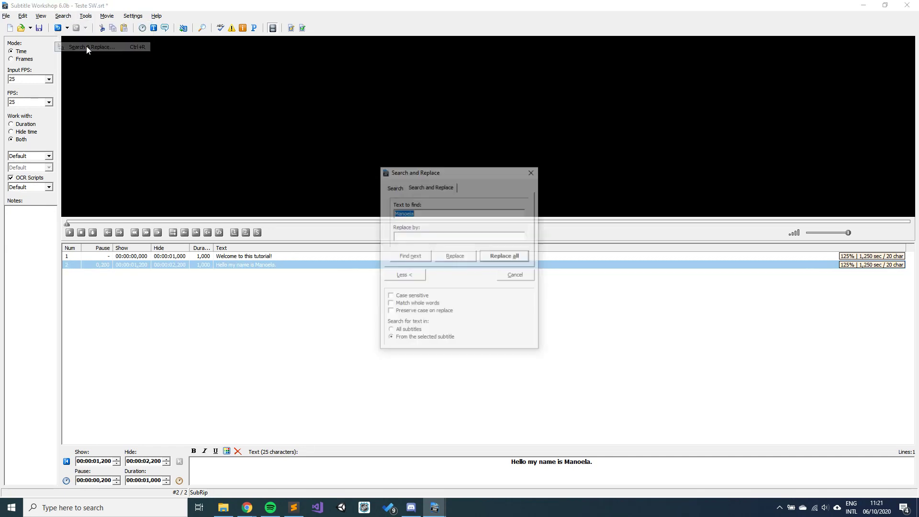
click(445, 188)
click(434, 213)
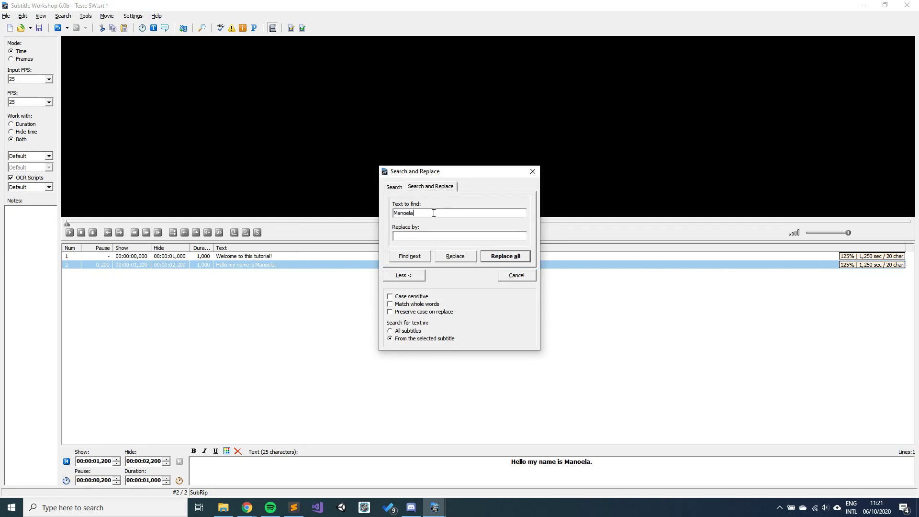
click(419, 236)
click(515, 257)
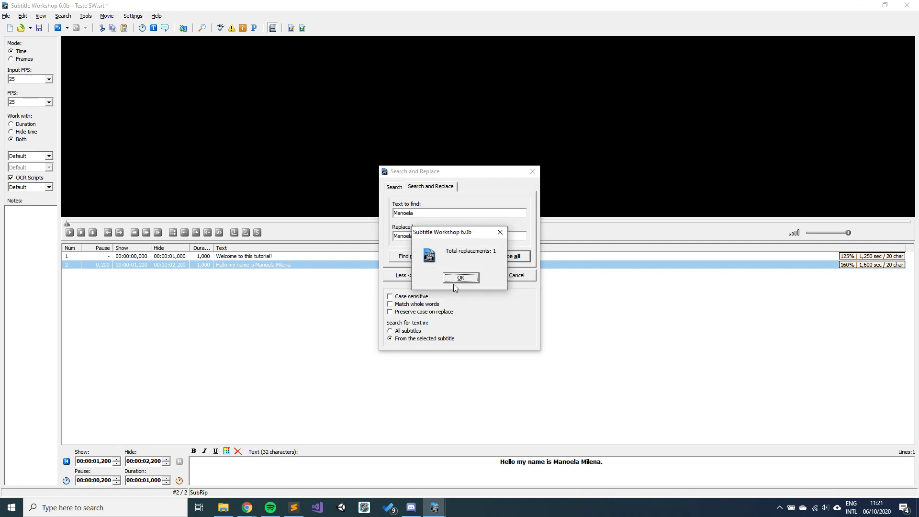
click(457, 279)
click(531, 171)
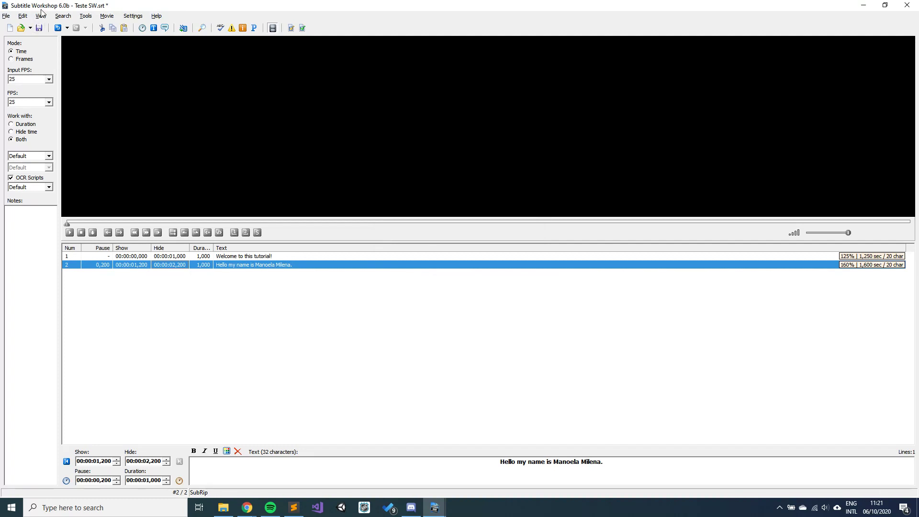
click(63, 16)
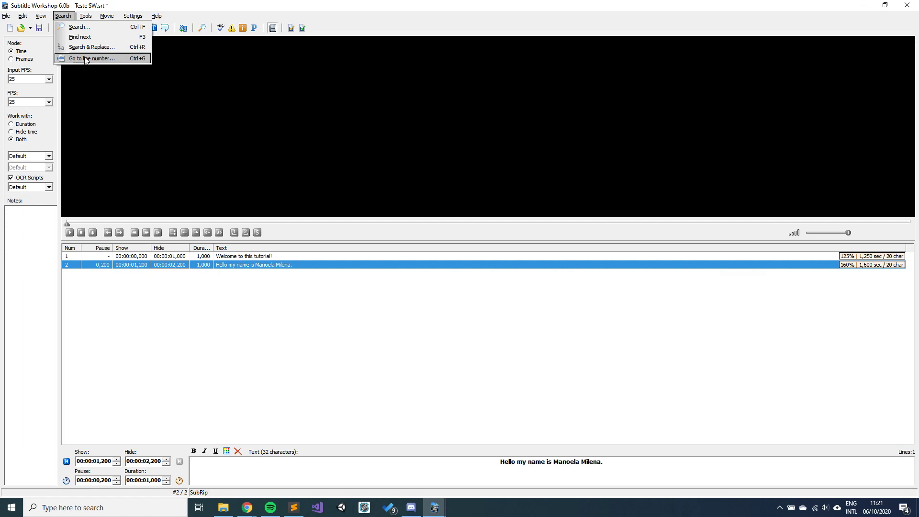
Step: Go to line number 1, the 'Welcome to this tutorial!' subtitle, then view the Tools menu
click(84, 56)
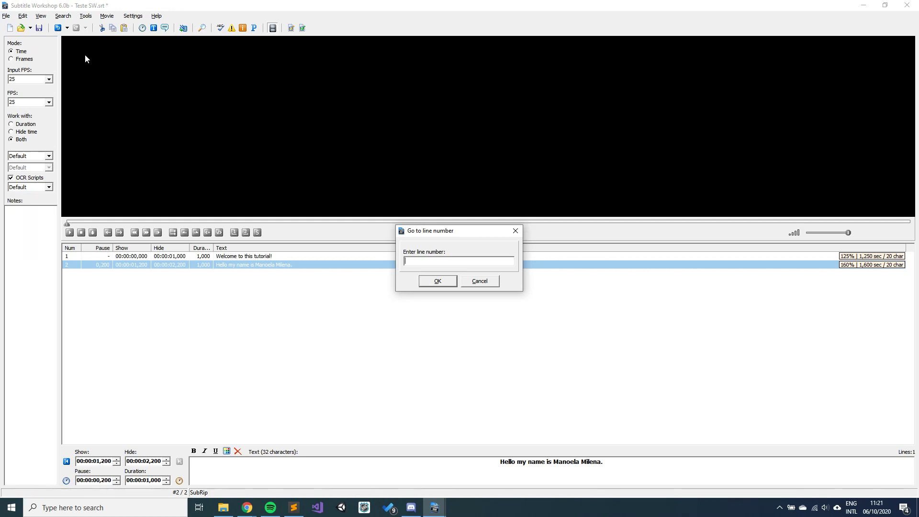
text(1)
click(448, 280)
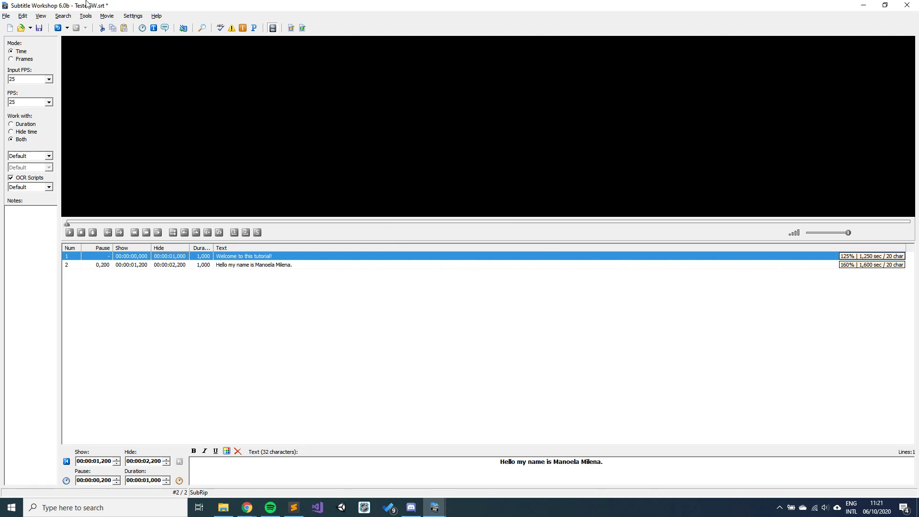
click(87, 18)
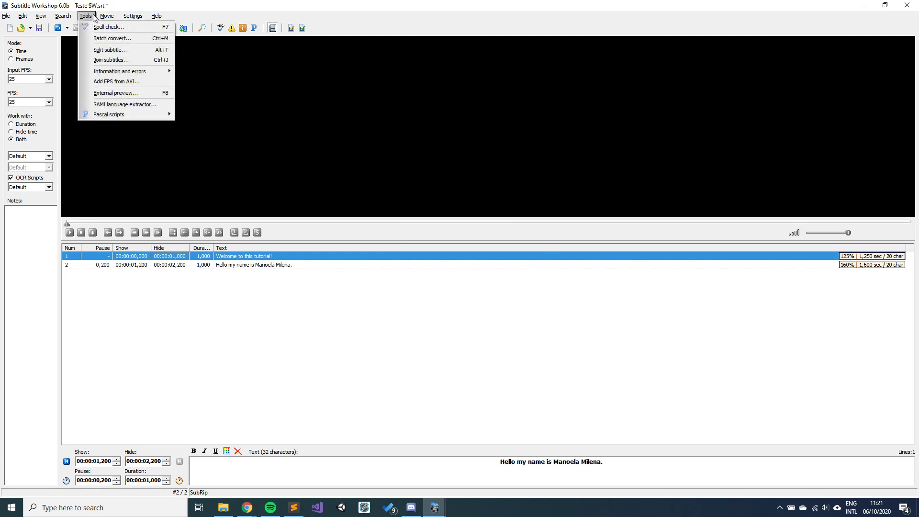
mouse_move(72, 17)
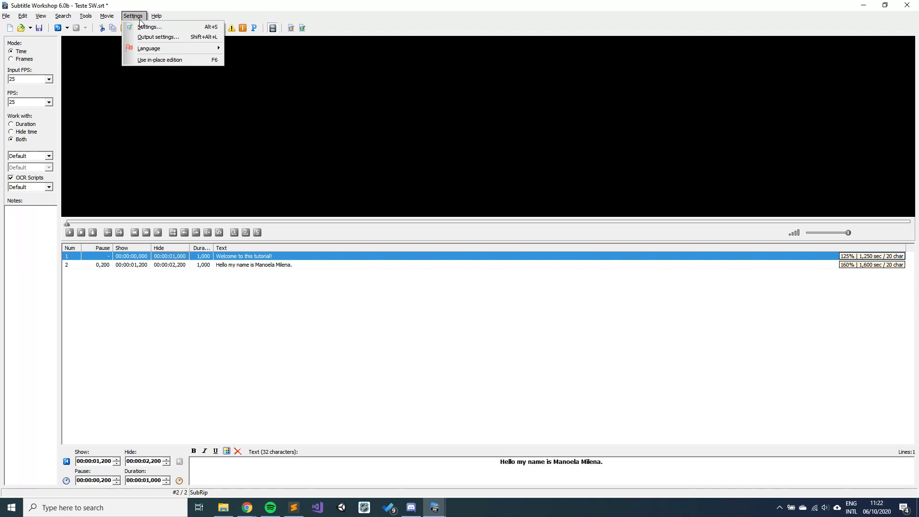
Step: On the Save settings page, keep 'Save work automatically every' on with a 1-minute interval
click(143, 27)
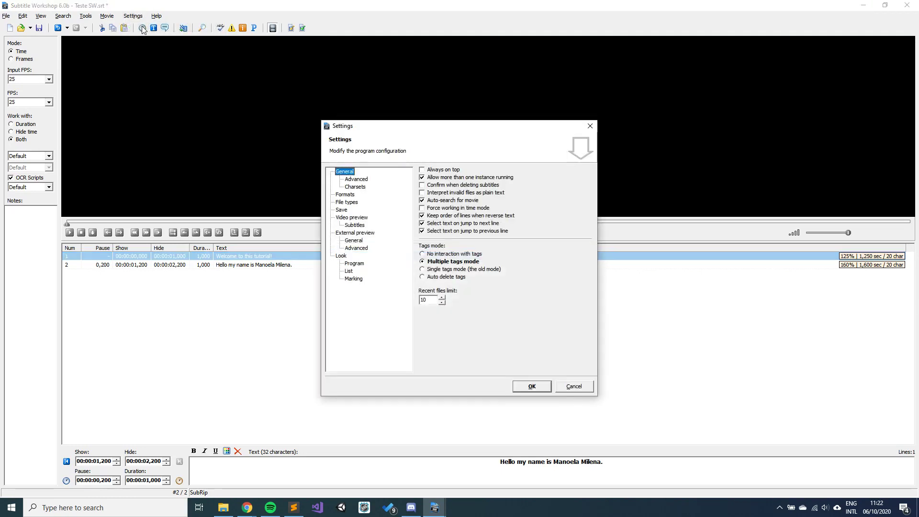
click(341, 211)
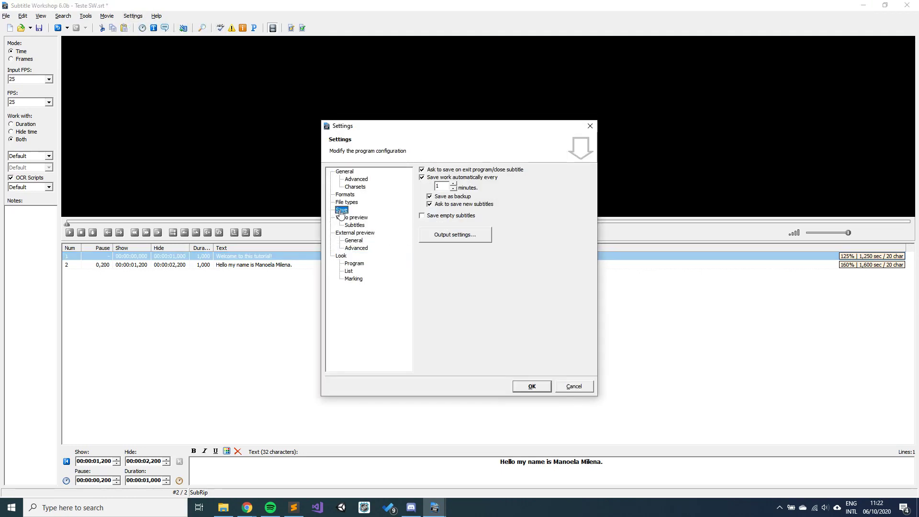
click(422, 177)
click(424, 178)
click(442, 185)
click(453, 184)
click(453, 184)
key(BackSpace)
text(1)
click(529, 387)
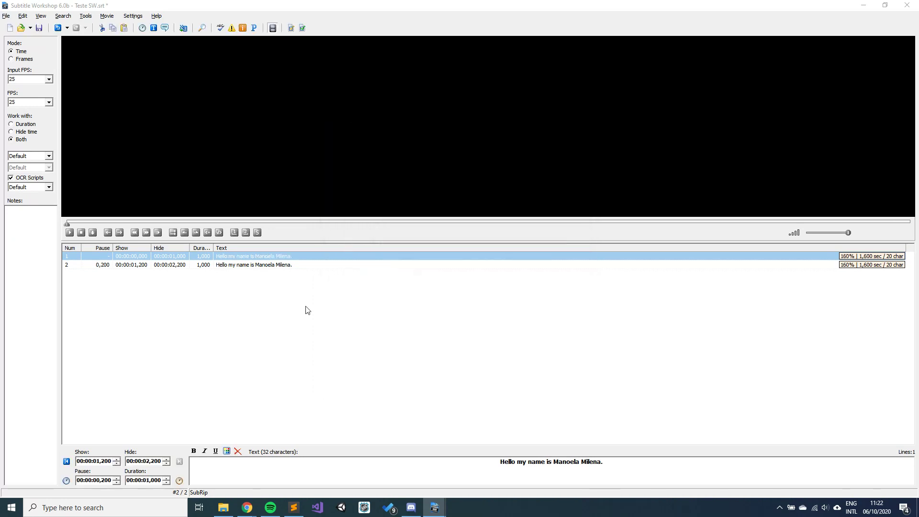
Step: Look through the Settings > Language list of interface languages
click(134, 17)
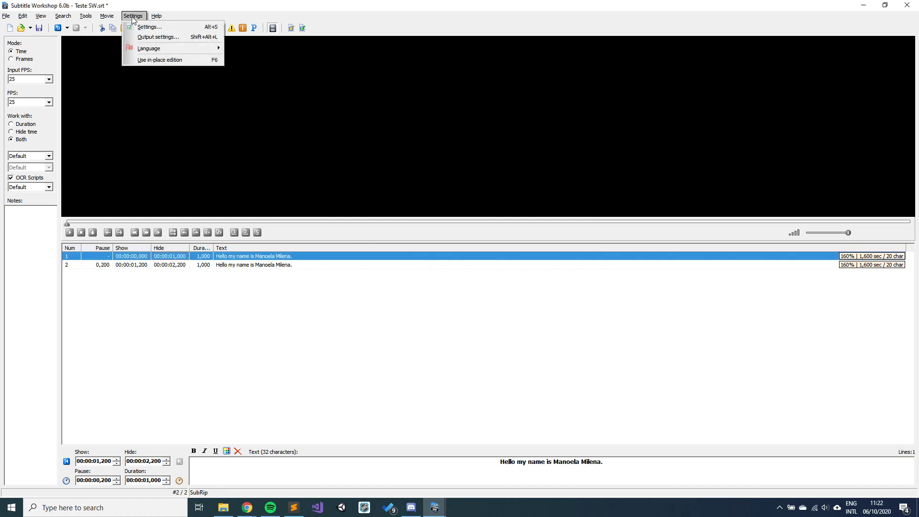
mouse_move(153, 52)
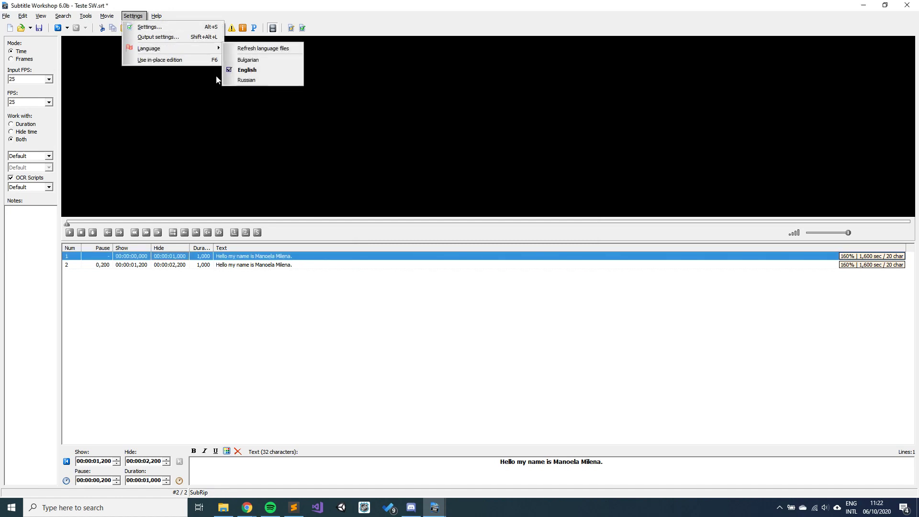
mouse_move(107, 16)
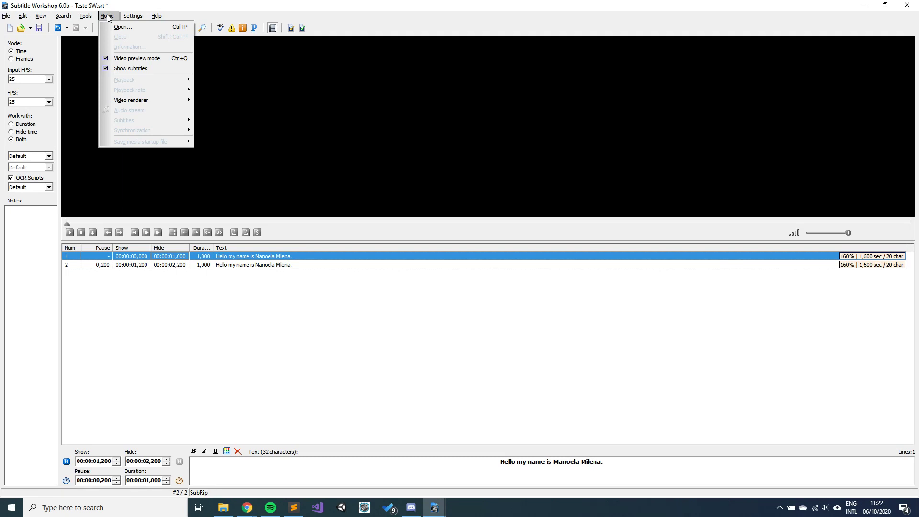
click(123, 27)
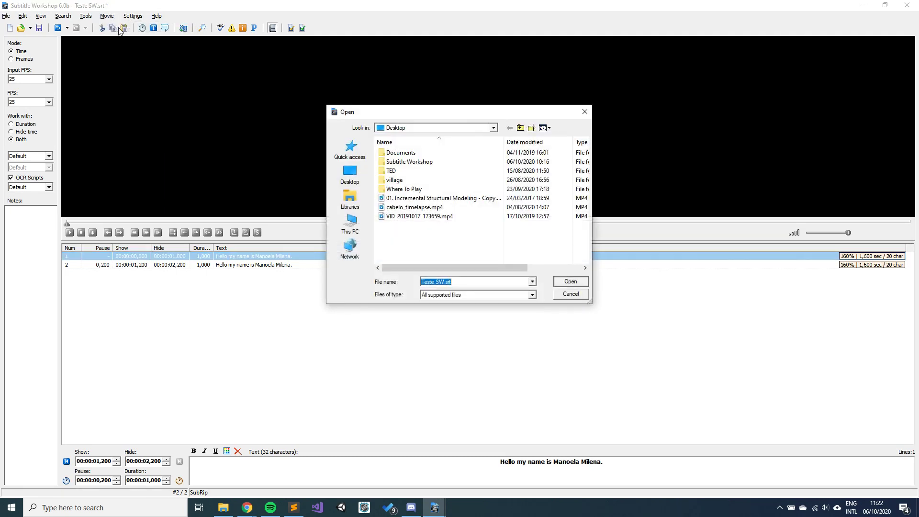
click(350, 174)
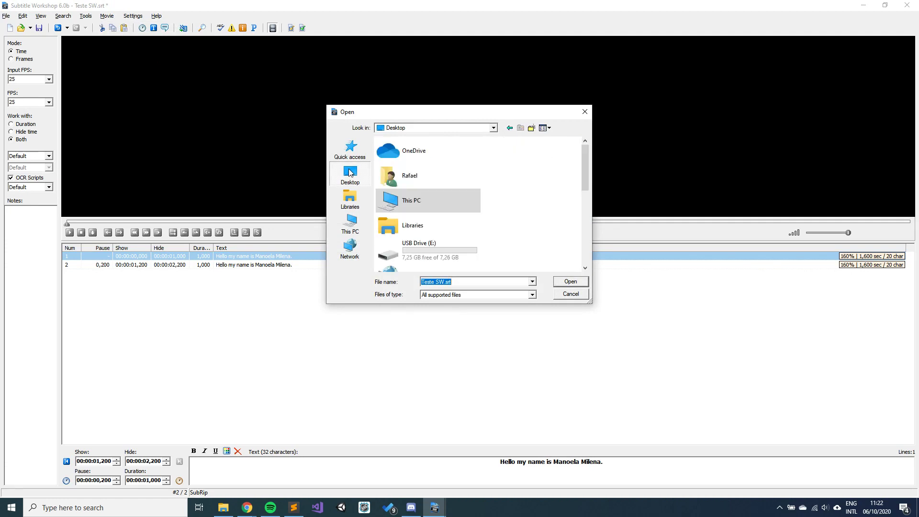
scroll(456, 239, down, 2)
scroll(456, 239, down, 5)
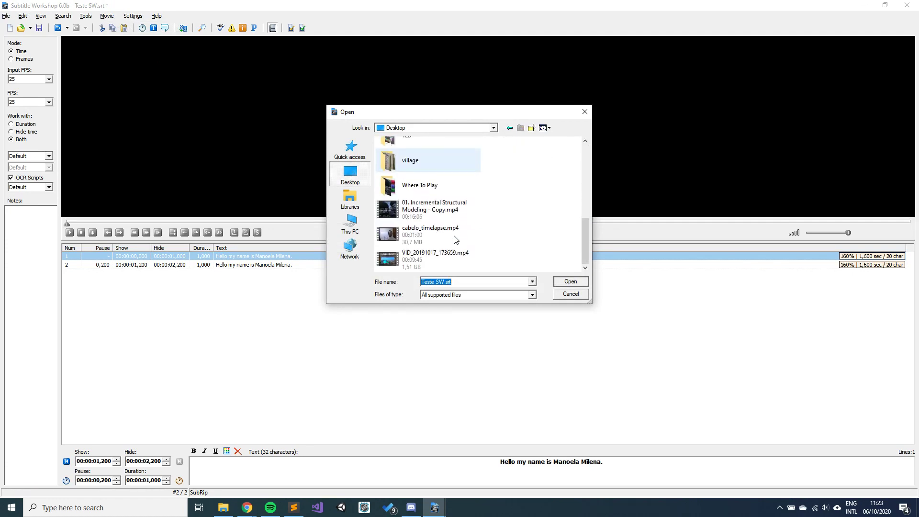
scroll(453, 239, up, 5)
scroll(437, 239, down, 3)
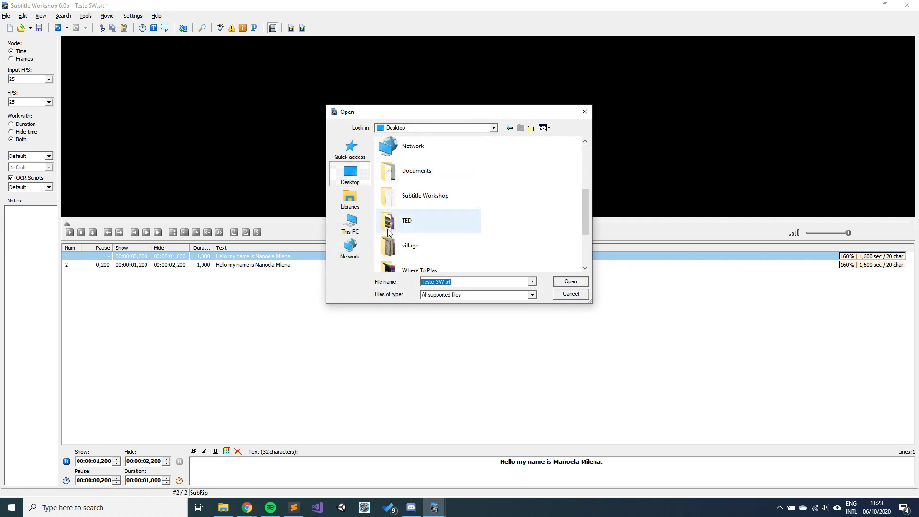
scroll(388, 233, down, 3)
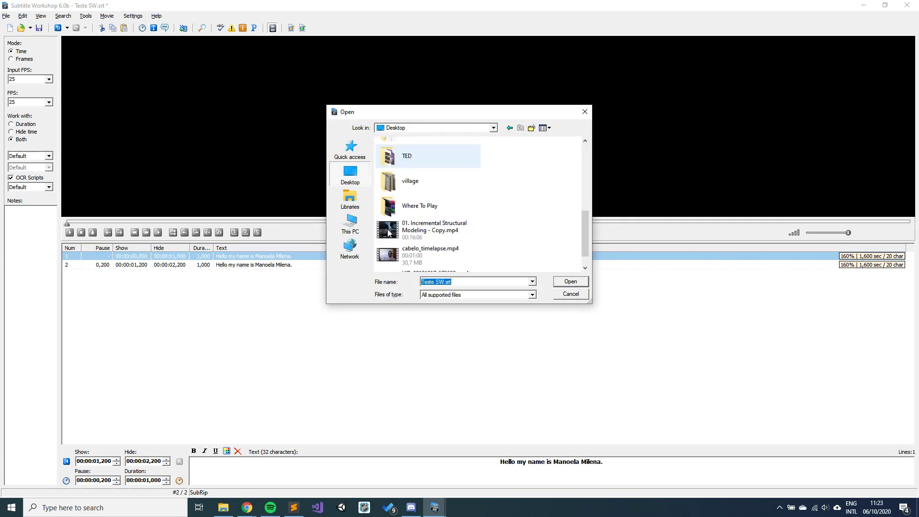
click(353, 225)
scroll(426, 237, down, 3)
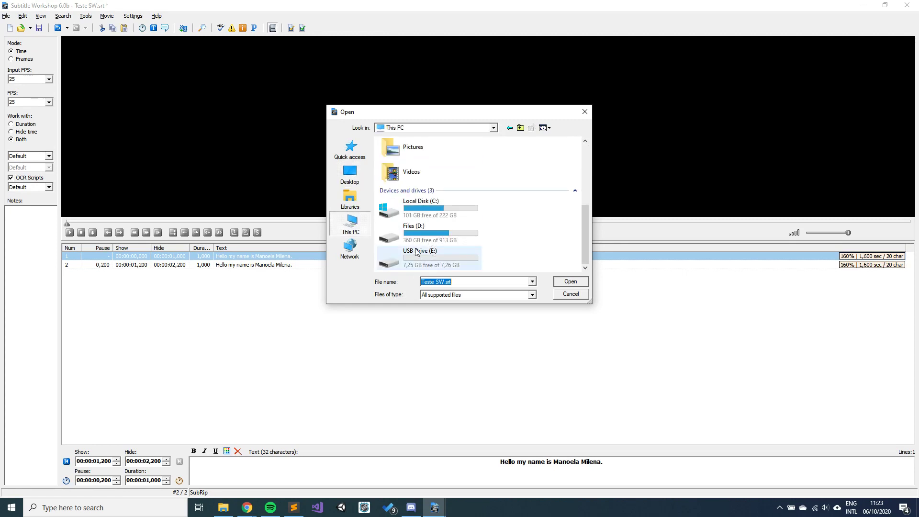
double_click(416, 252)
click(402, 171)
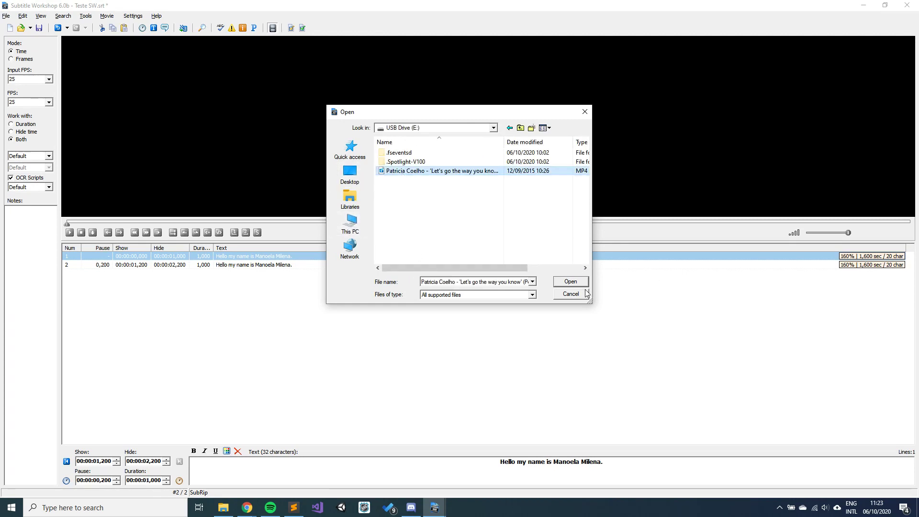
click(580, 283)
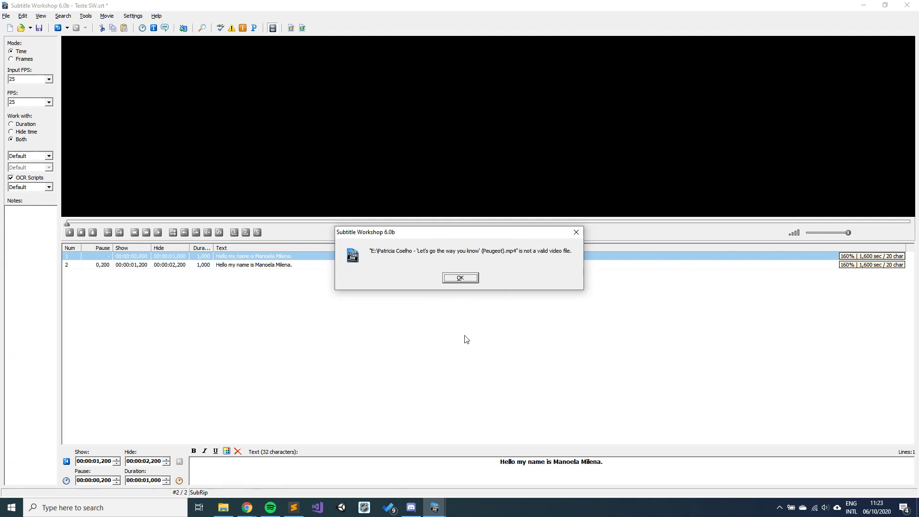
click(471, 280)
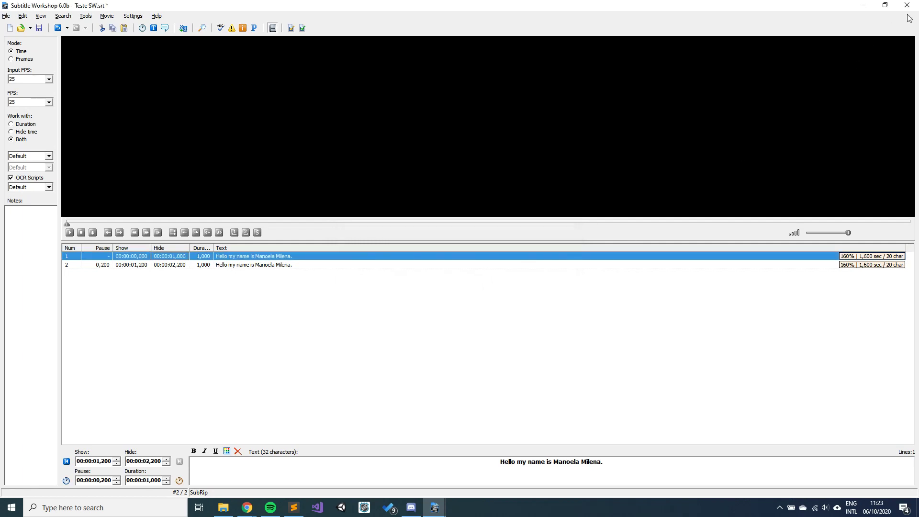